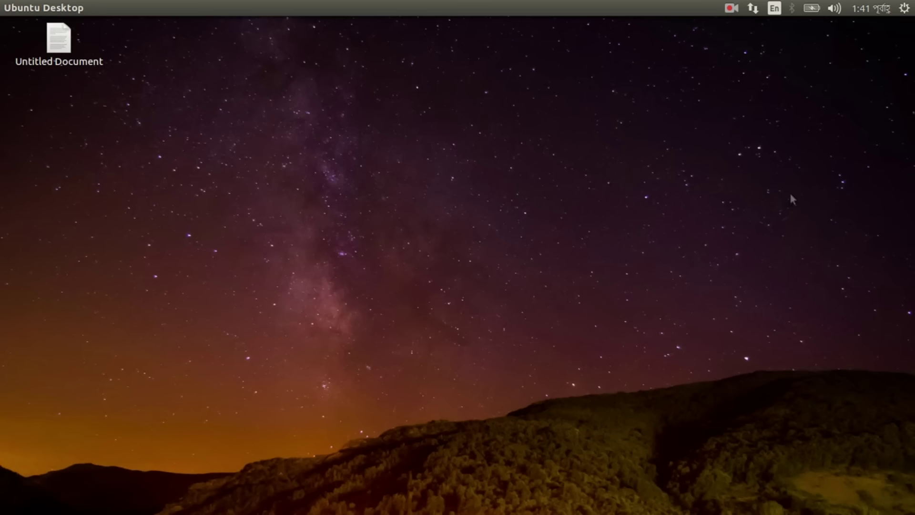
Step: Open the gear menu at the top-right to reach the computer's Details overview
click(904, 8)
click(848, 24)
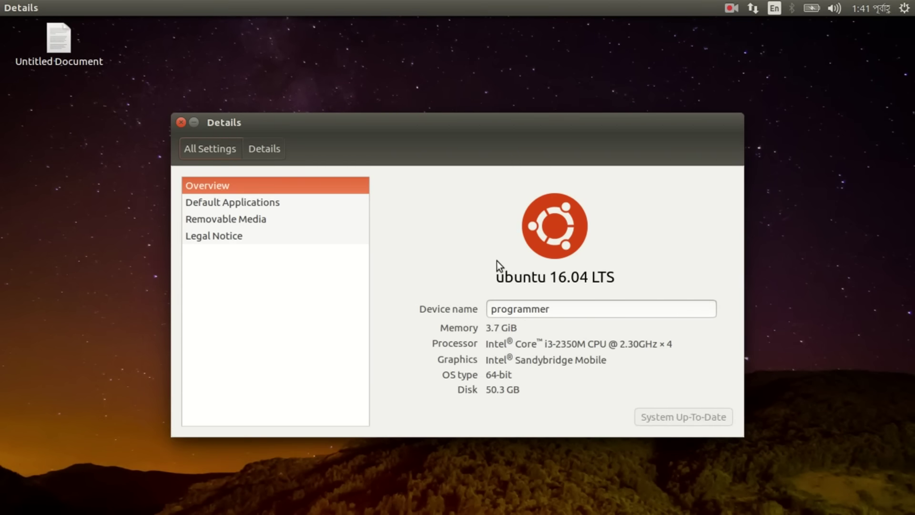
click(183, 129)
click(181, 122)
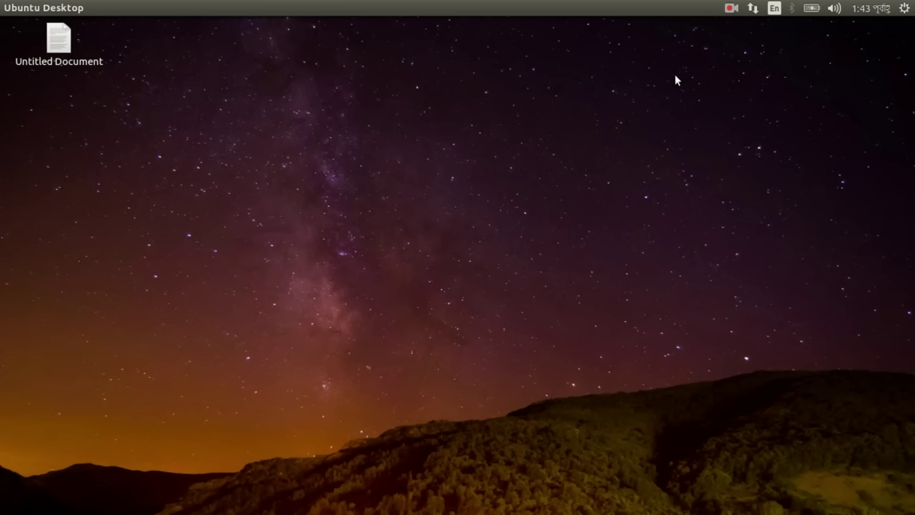
key(ctrl+alt+t)
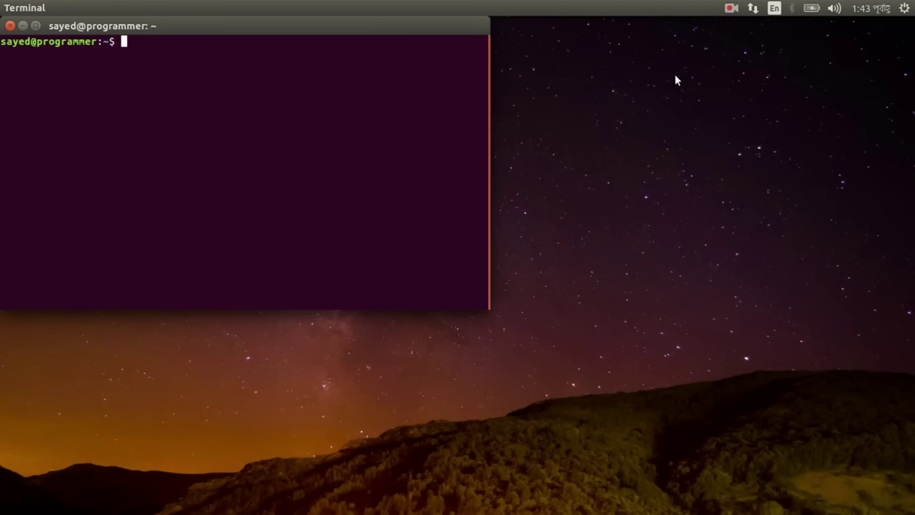
text(uname -a)
key(Return)
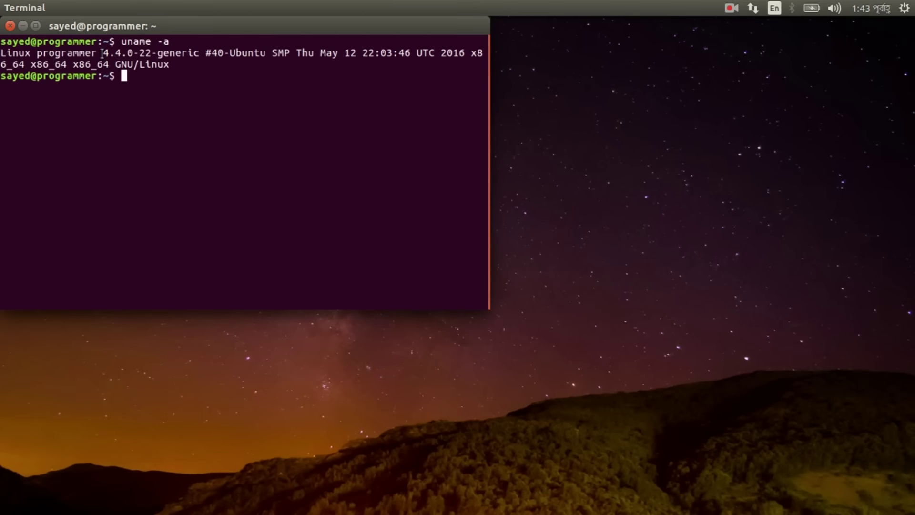
drag(103, 53, 142, 52)
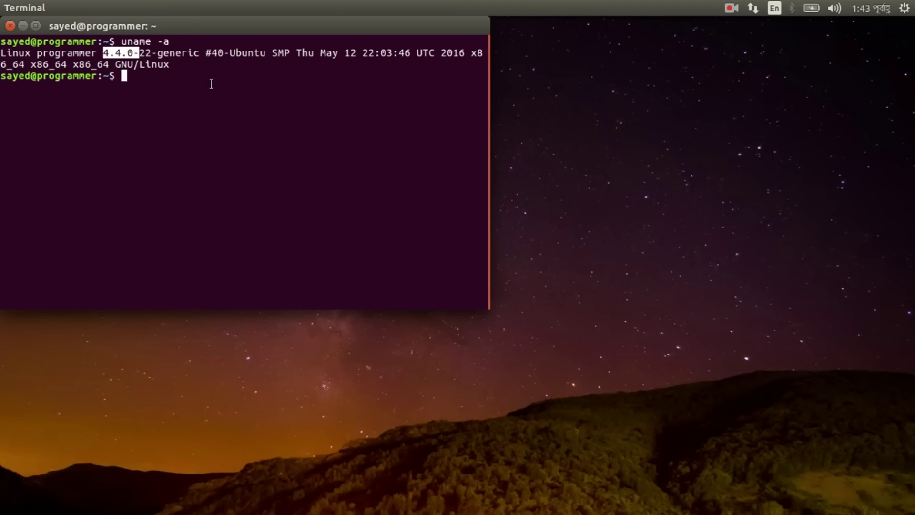
text(lsb_release -a)
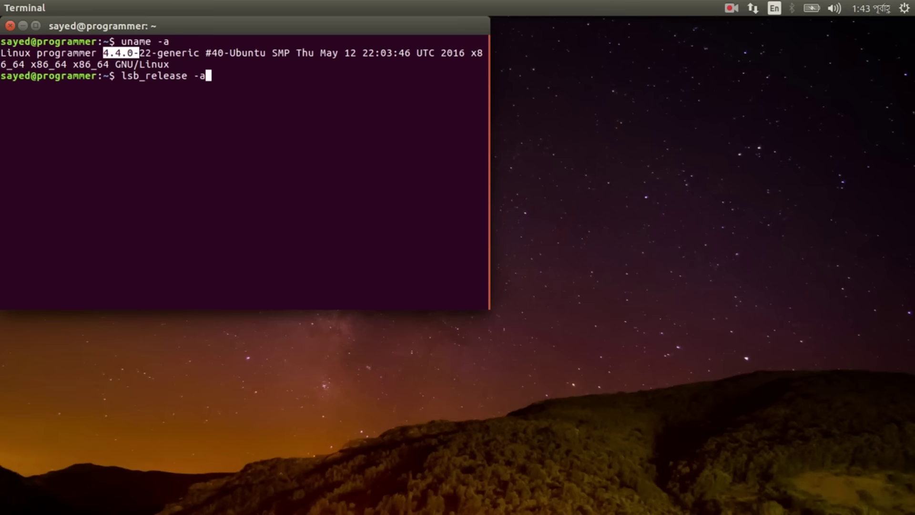
key(Return)
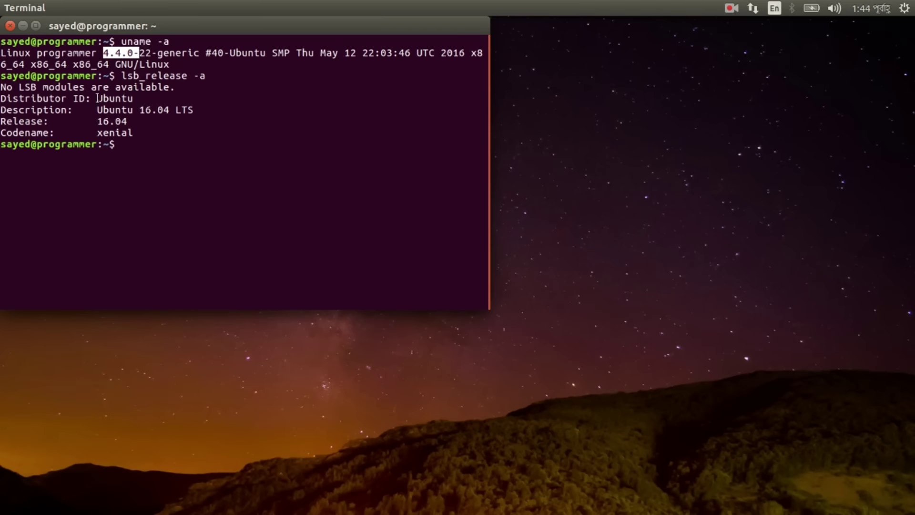
drag(98, 98, 214, 118)
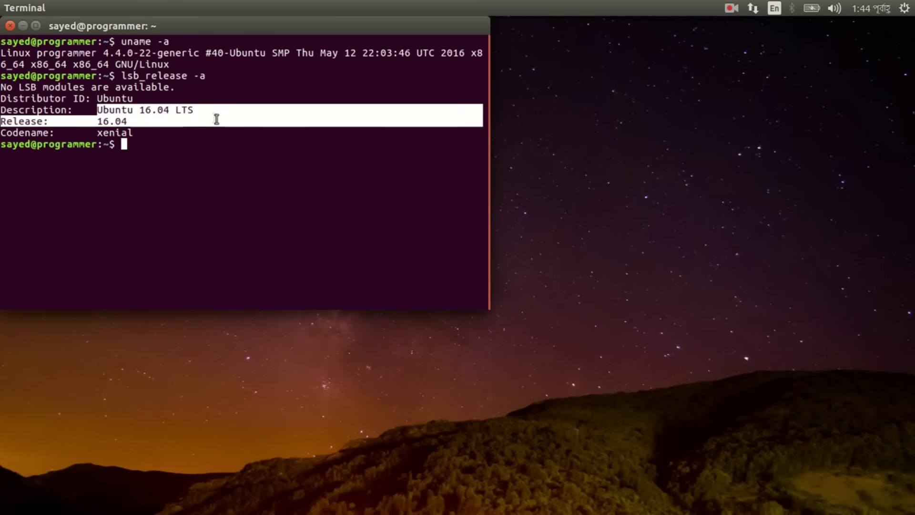
click(217, 119)
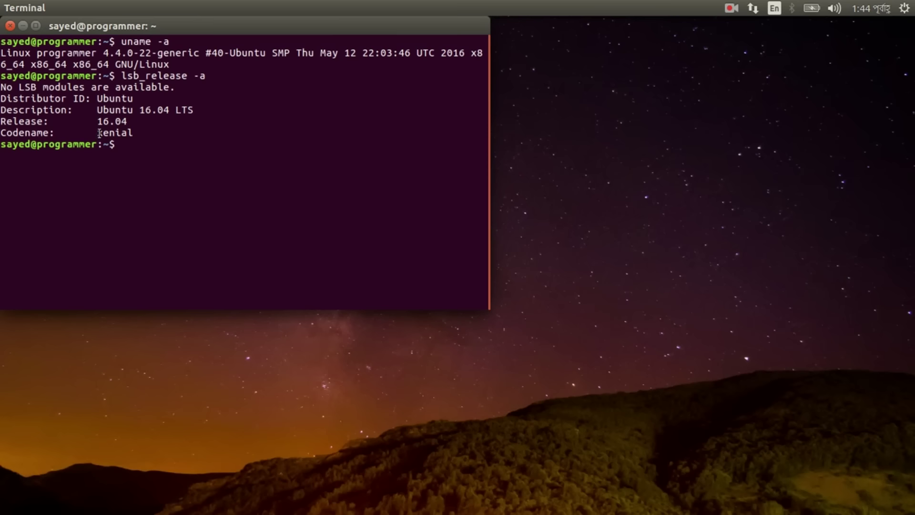
drag(99, 133, 150, 132)
click(152, 133)
text(exit)
key(Return)
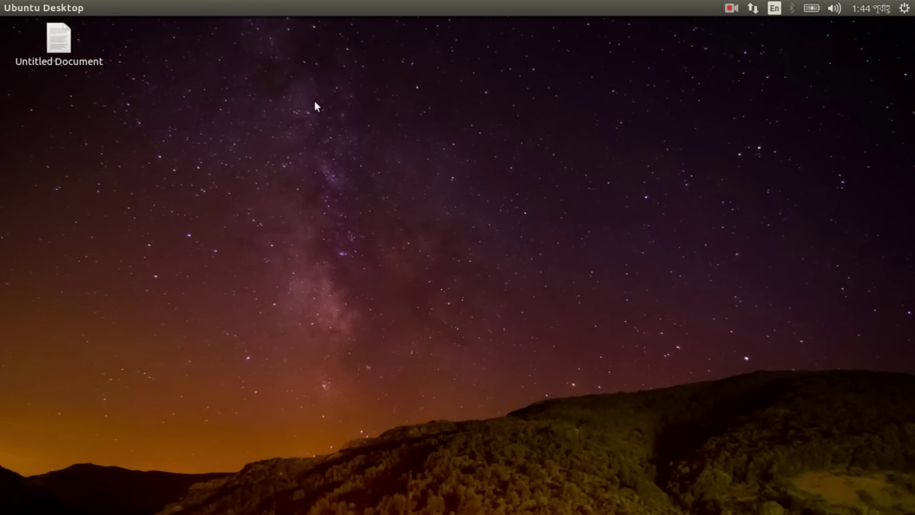
Step: Open the Appearance settings via the desktop's Change Desktop Background option
mouse_move(1, 190)
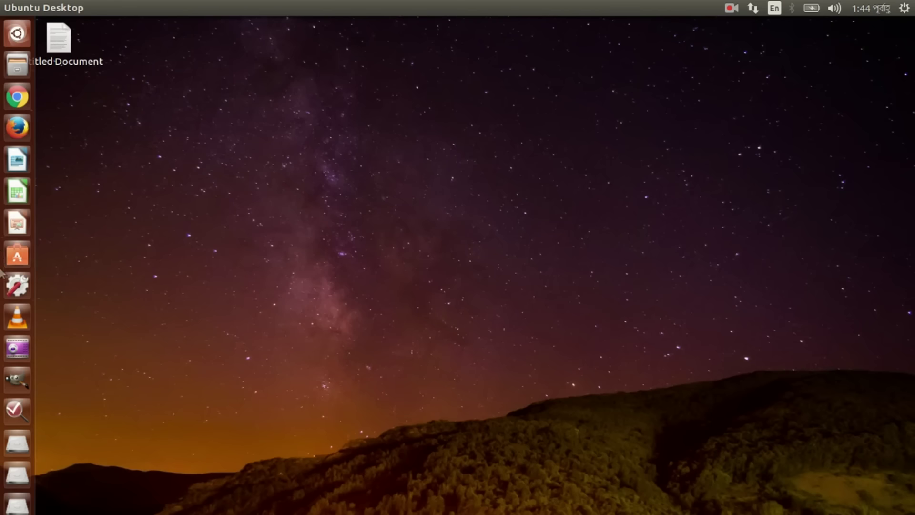
scroll(1, 191, down, 3)
scroll(2, 191, up, 3)
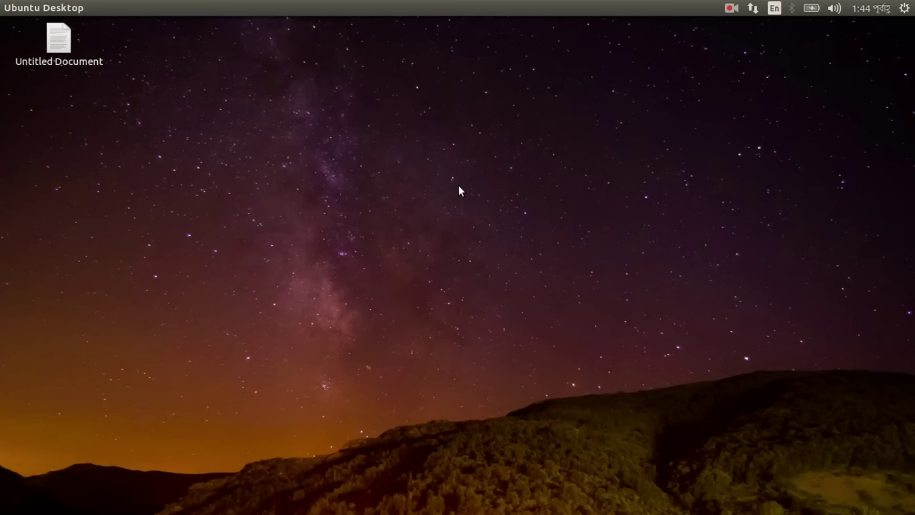
mouse_move(1, 246)
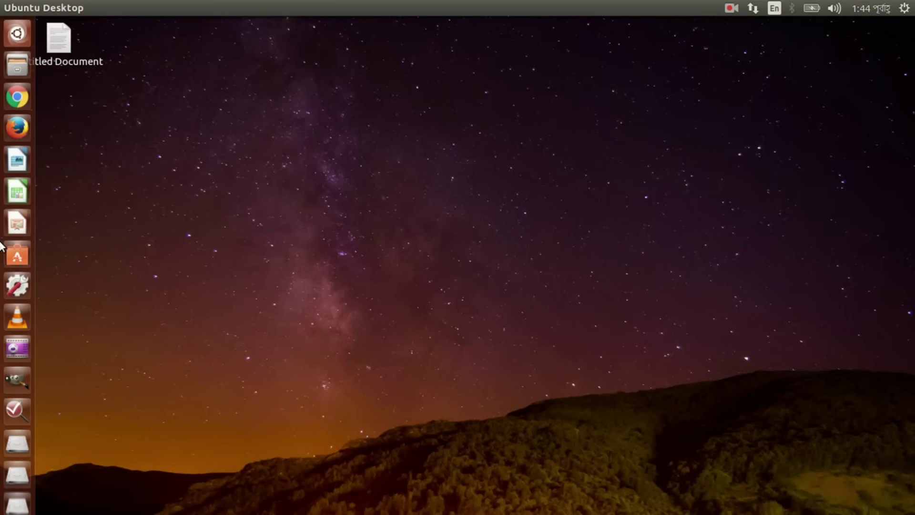
right_click(279, 174)
click(350, 290)
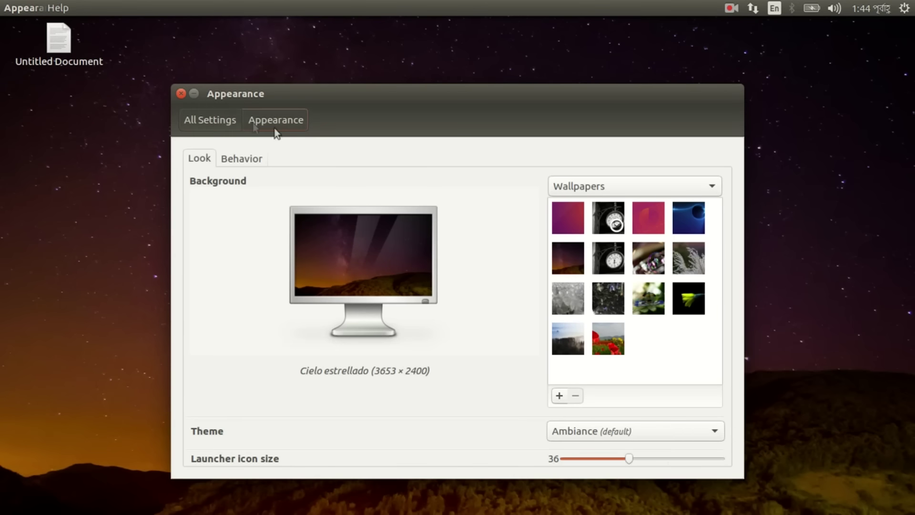
Step: Turn off launcher auto-hide in the Behavior tab, close Appearance, and open Untitled Document
click(256, 158)
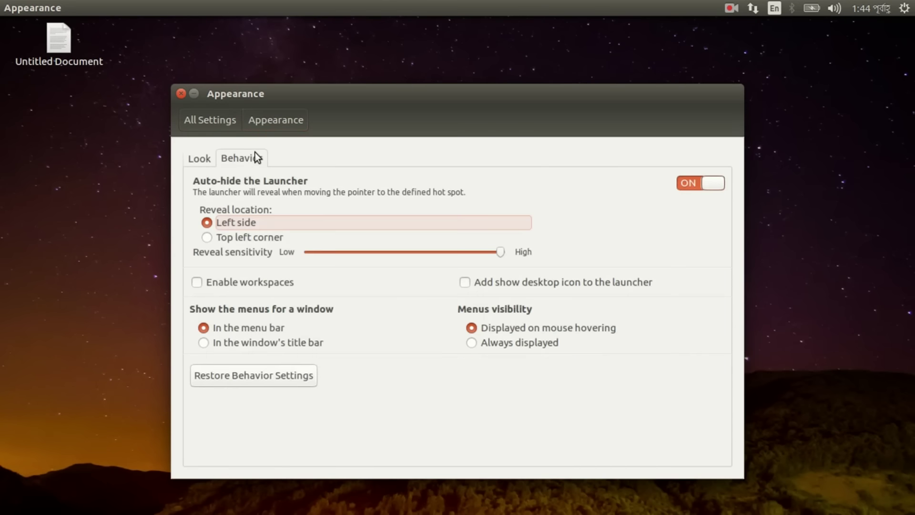
click(690, 183)
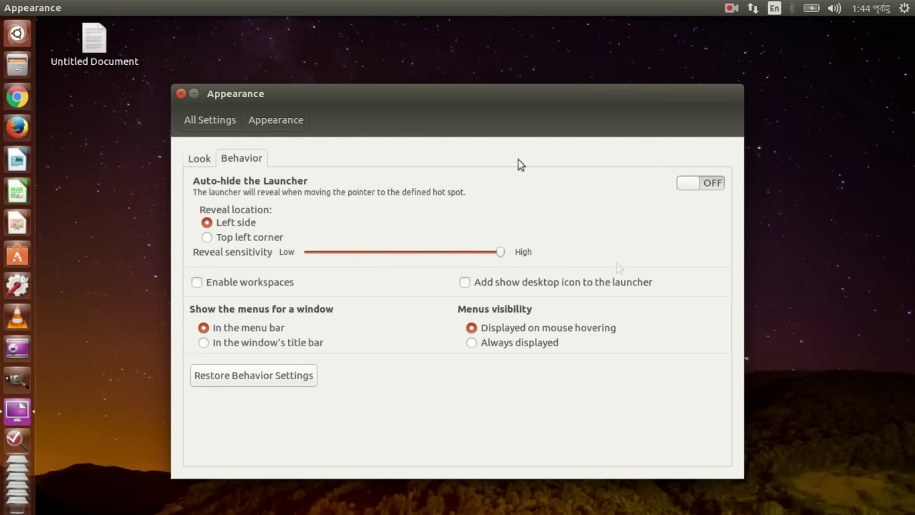
click(717, 183)
mouse_move(1, 277)
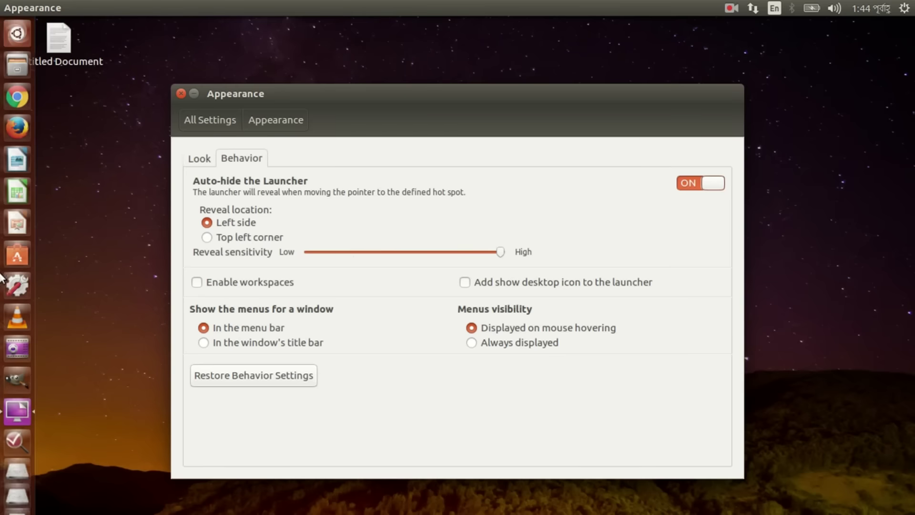
click(690, 187)
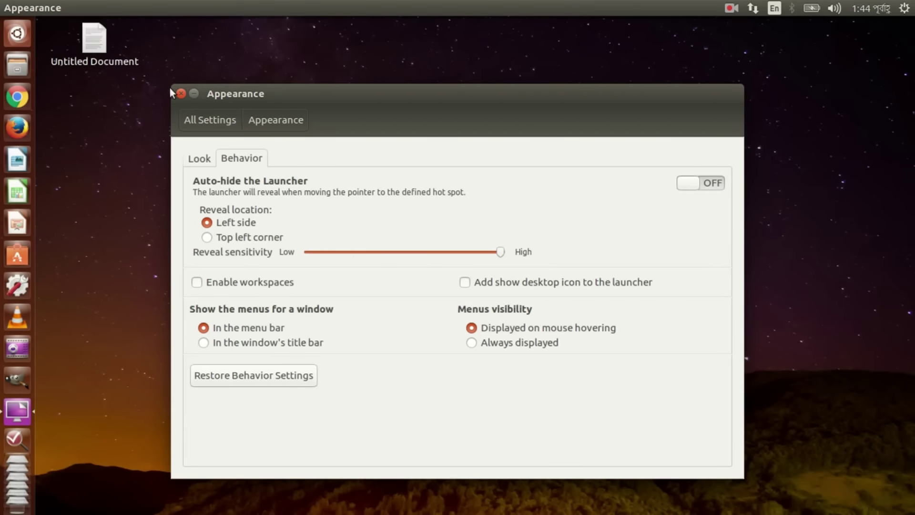
click(180, 93)
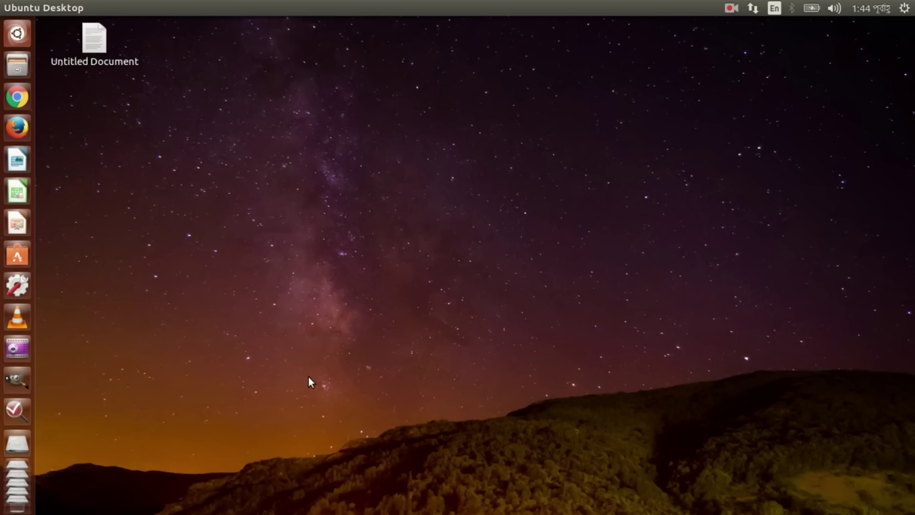
double_click(104, 41)
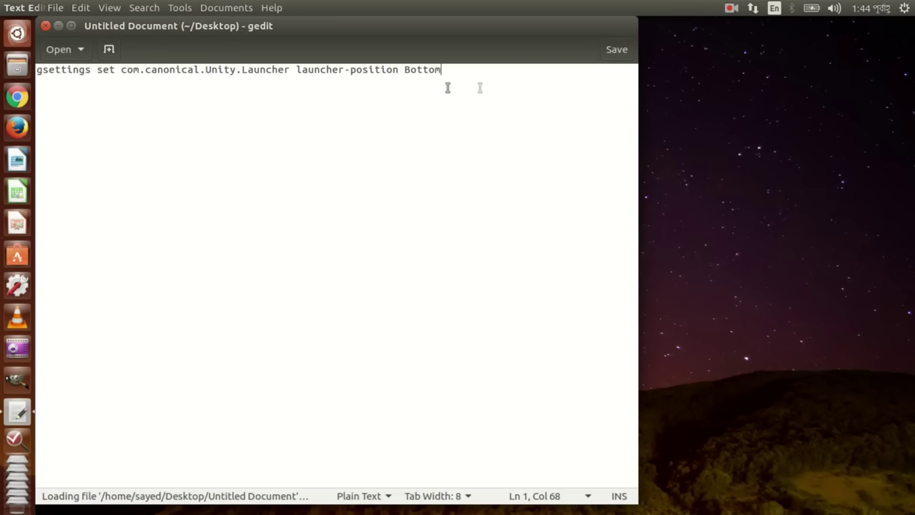
Step: Copy the whole gsettings launcher-position Bottom command and close gedit
key(ctrl+a)
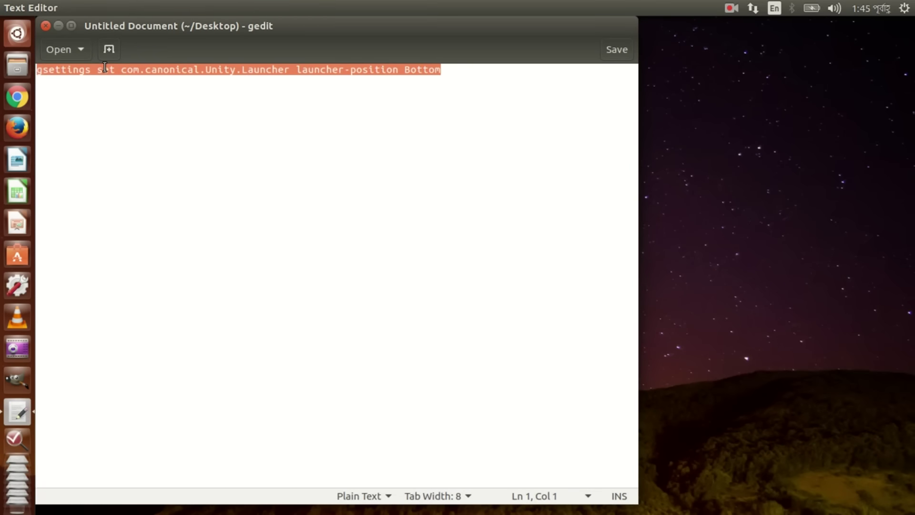
click(46, 26)
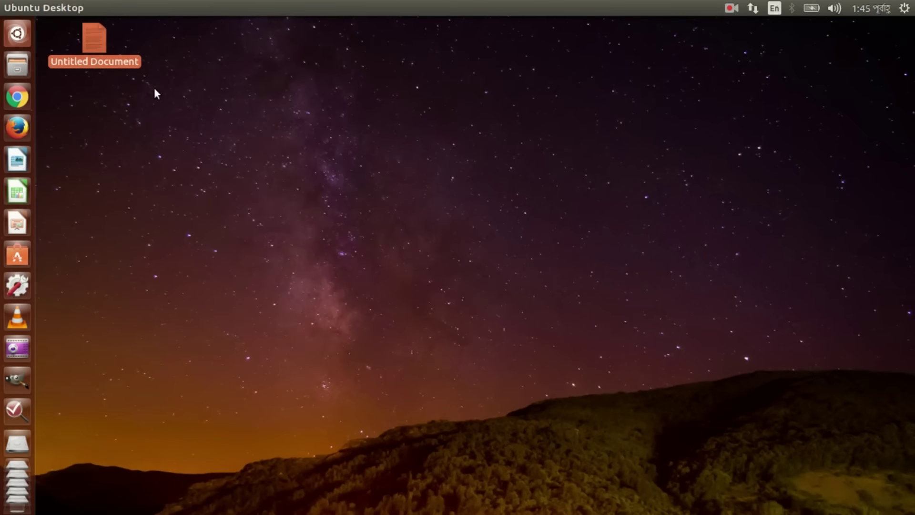
Step: Paste and run the gsettings command in a new terminal to move the launcher to Bottom
key(ctrl+alt+t)
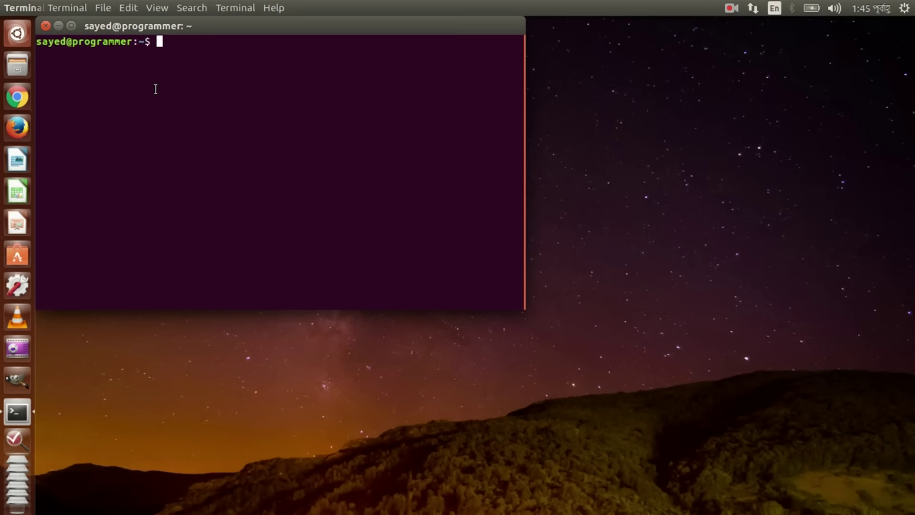
text(gsettings set com.canonical.Unity.Launcher launcher-position Bottom)
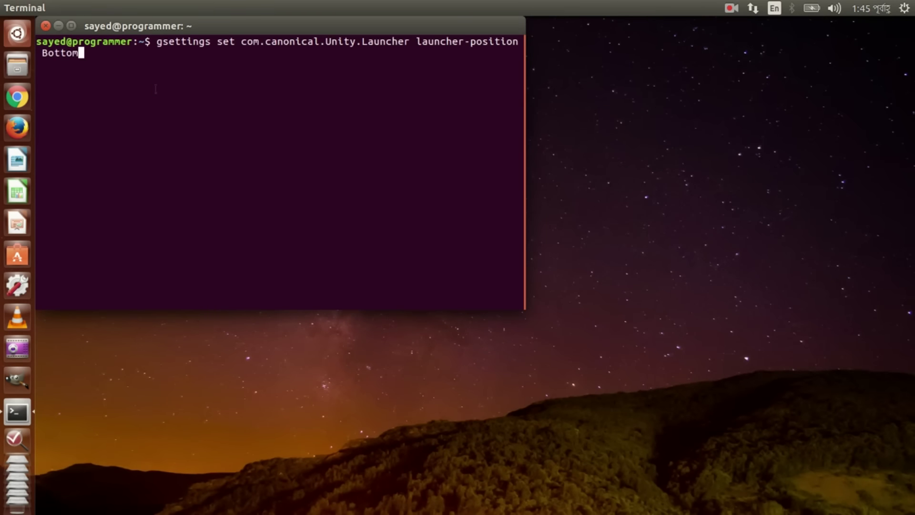
key(Return)
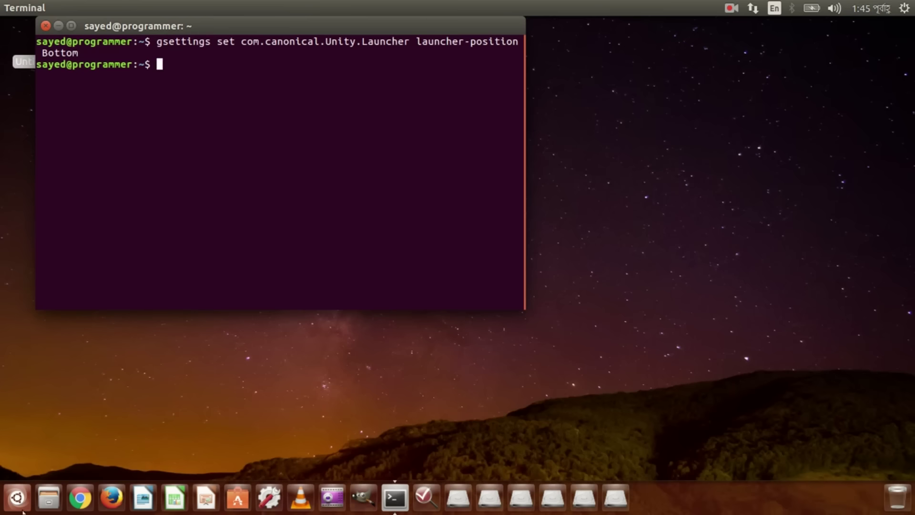
click(5, 510)
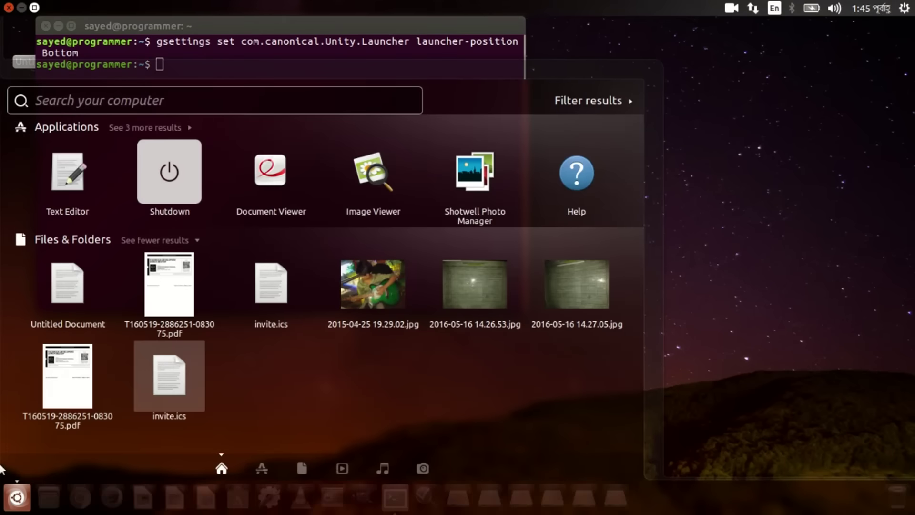
click(6, 508)
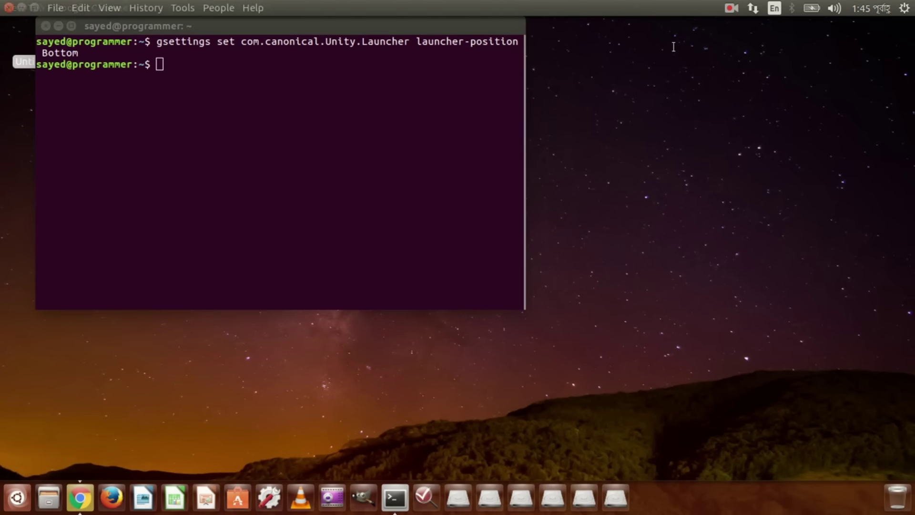
key(alt+F4)
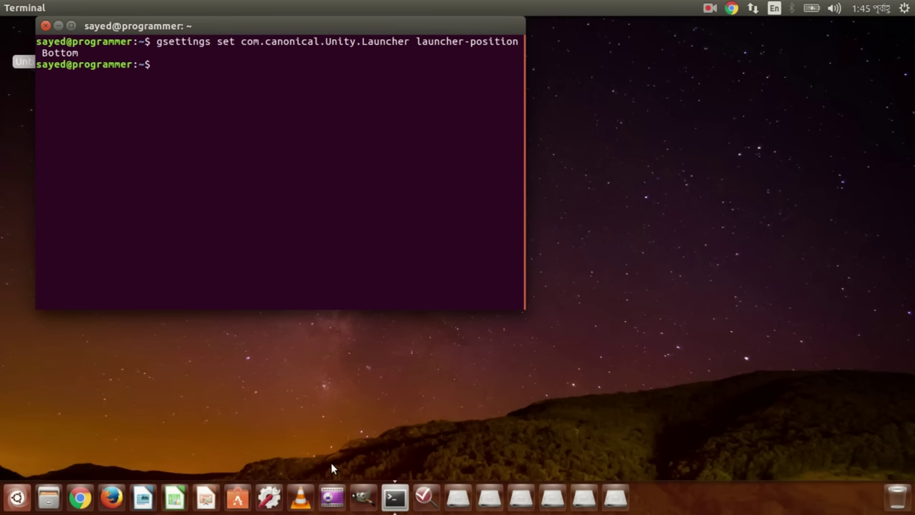
Step: Rerun the recalled command with Left to restore the launcher position, then exit the terminal
key(Up)
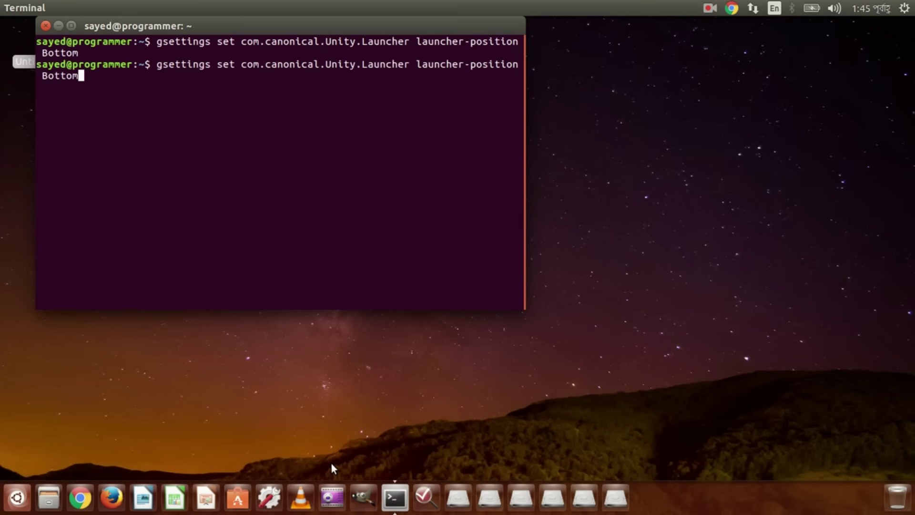
key(BackSpace)
key(BackSpace)
key(BackSpace)
key(BackSpace)
key(BackSpace)
key(BackSpace)
text(Lelft)
key(Return)
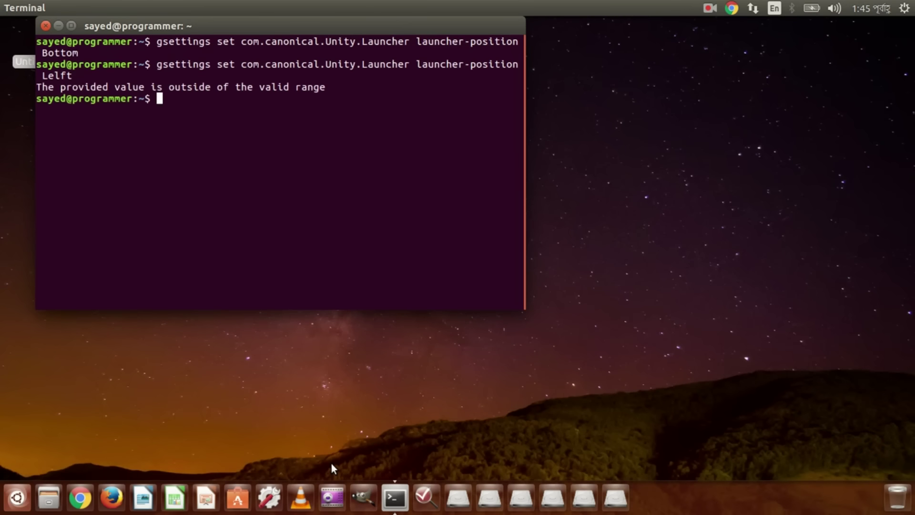
key(Up)
key(Up)
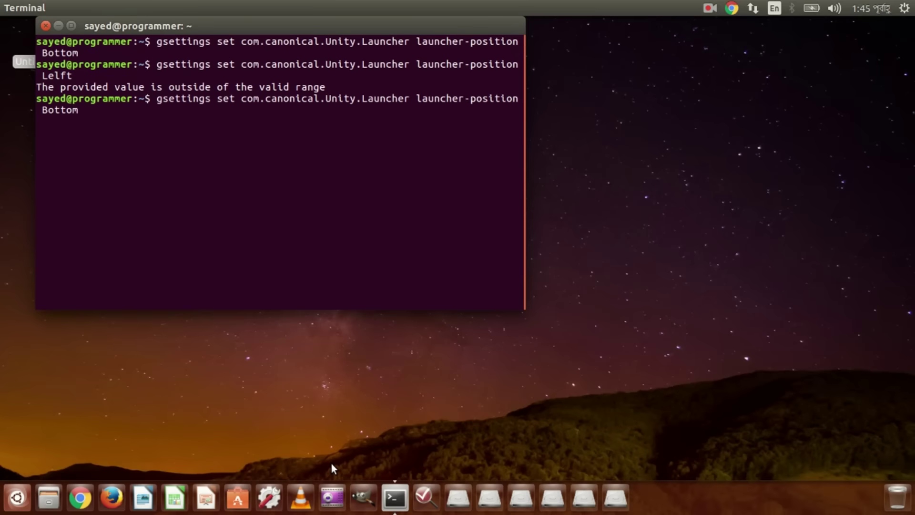
key(BackSpace)
key(BackSpace)
key(BackSpace)
key(BackSpace)
key(BackSpace)
key(BackSpace)
text(Left)
key(Return)
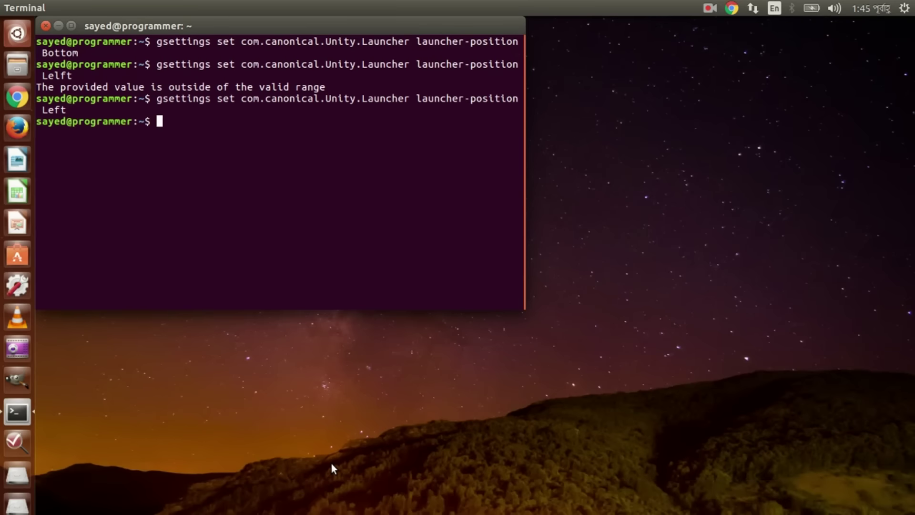
text(exit)
key(Return)
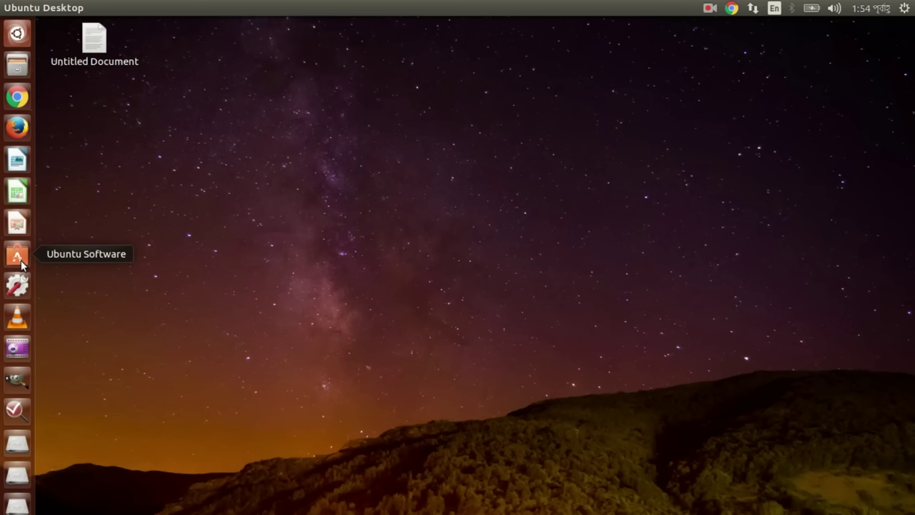
click(18, 257)
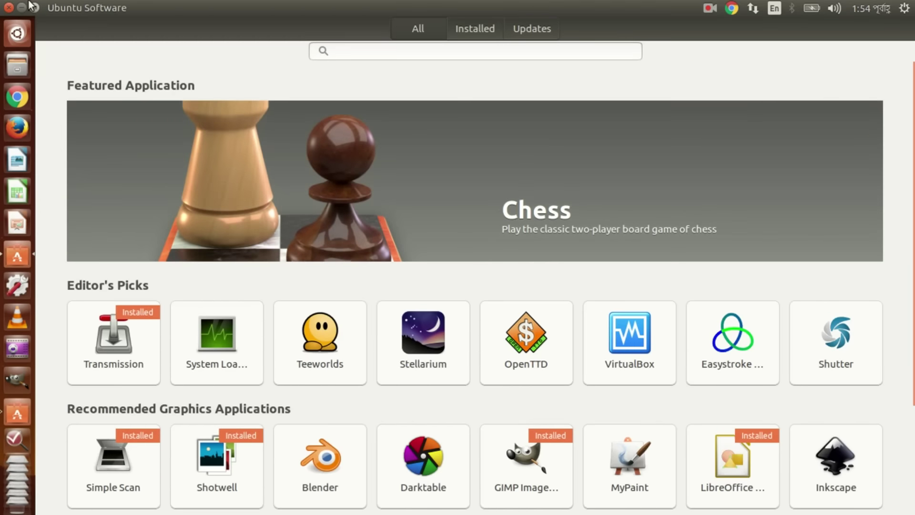
click(8, 8)
click(22, 261)
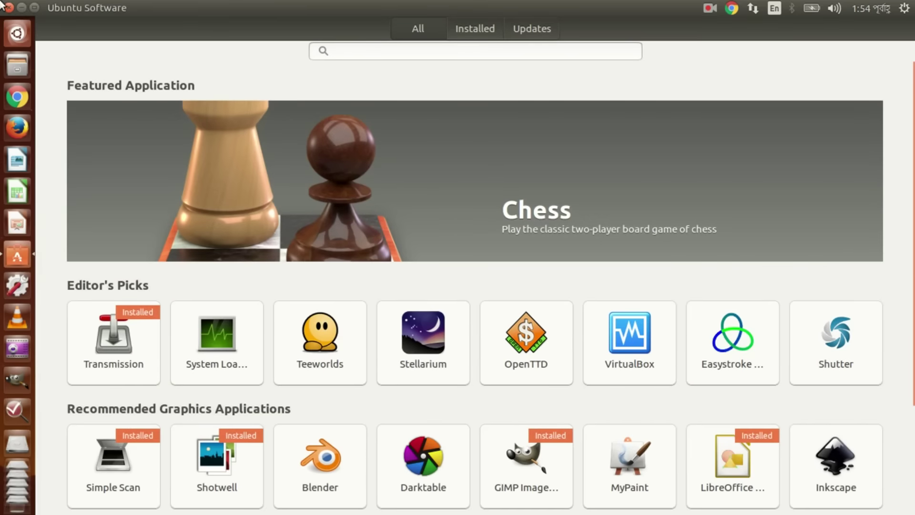
key(alt+F4)
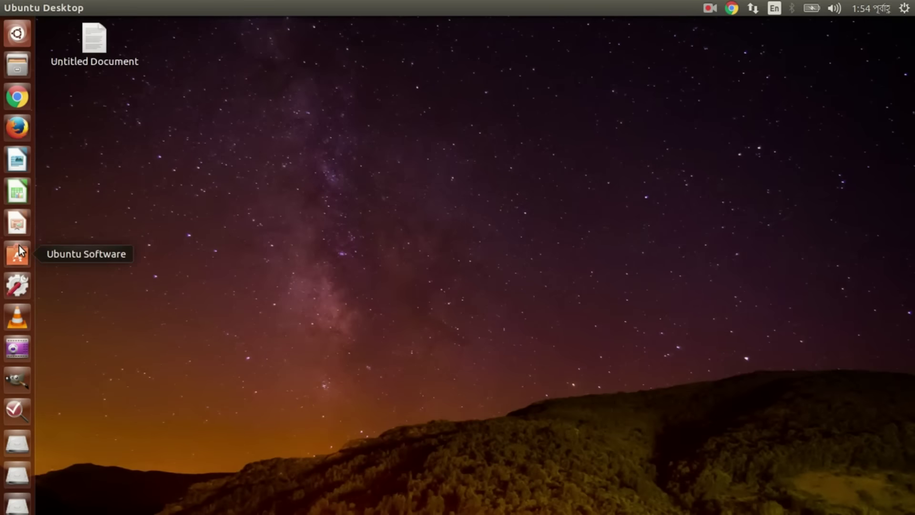
click(19, 244)
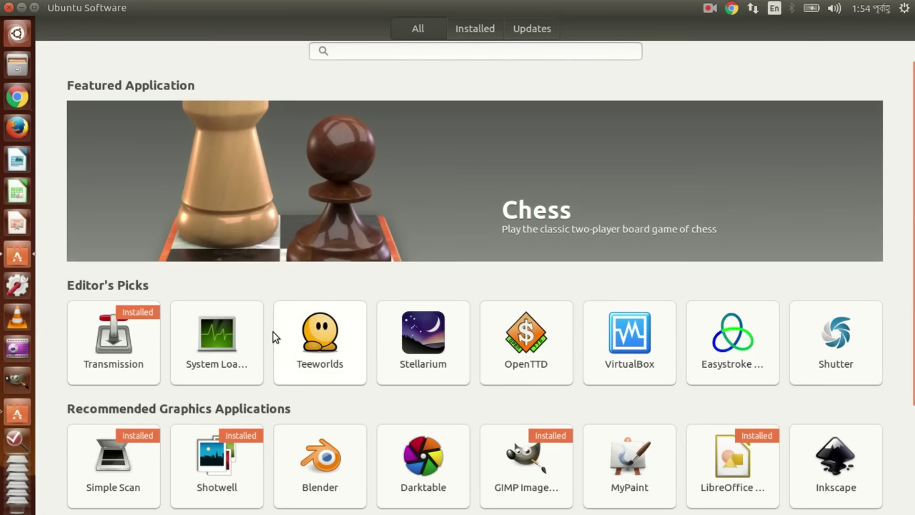
scroll(273, 332, down, 3)
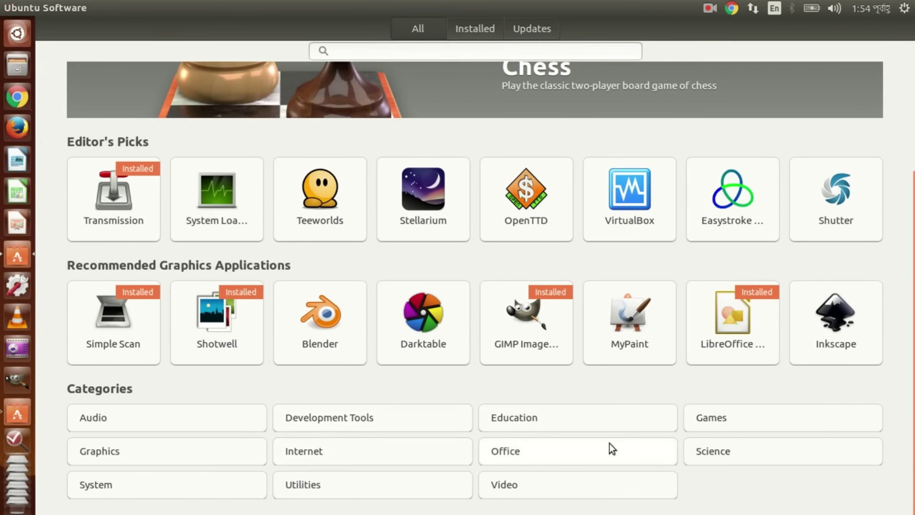
scroll(410, 382, up, 3)
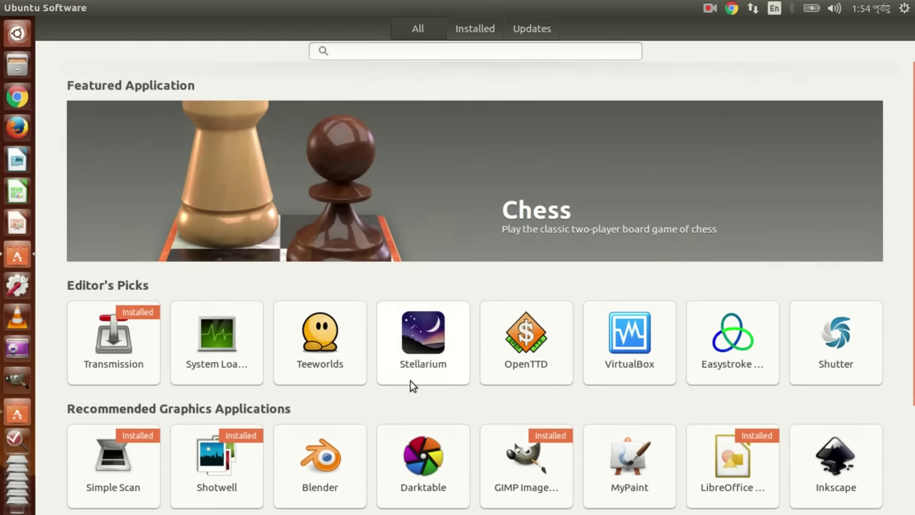
scroll(411, 382, down, 3)
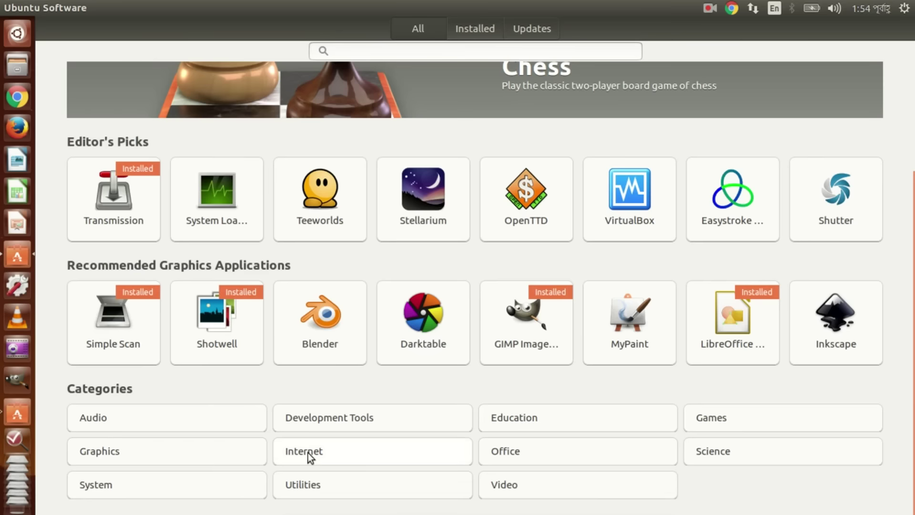
scroll(308, 456, up, 3)
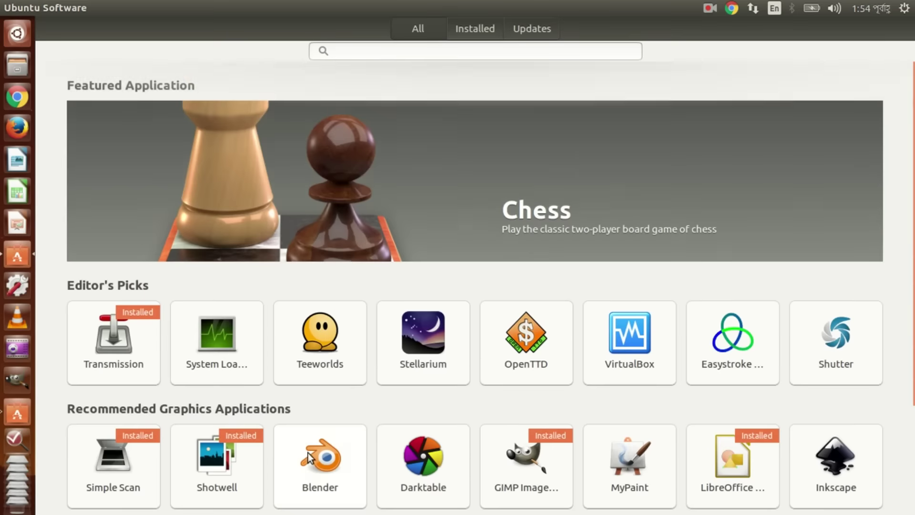
click(482, 29)
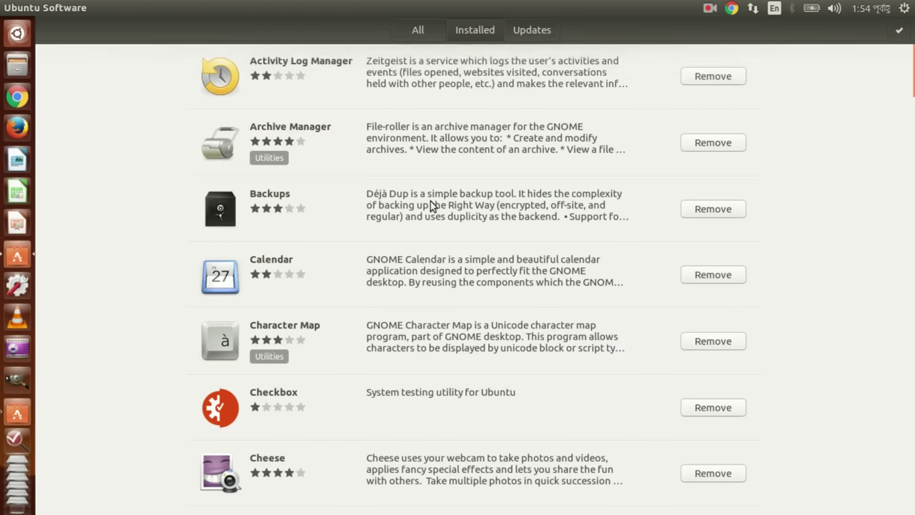
scroll(430, 201, down, 5)
scroll(430, 201, down, 5)
scroll(431, 201, up, 5)
scroll(430, 201, down, 10)
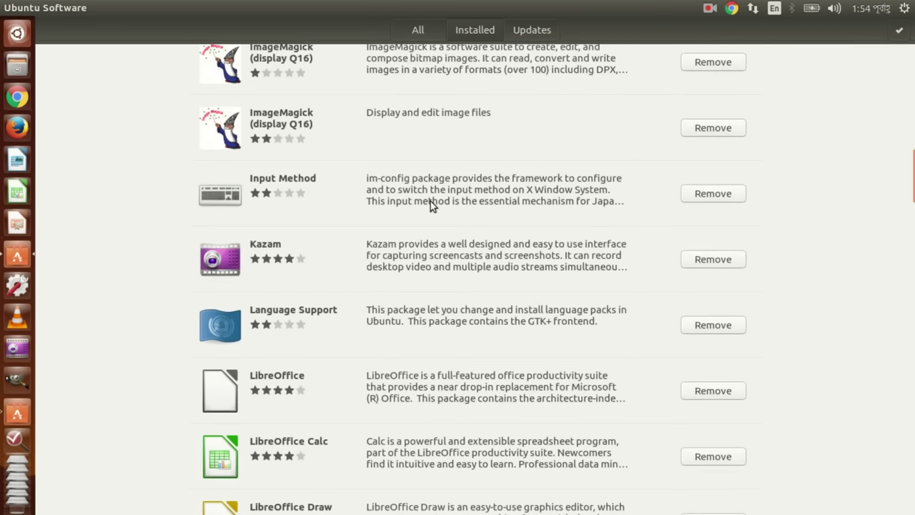
scroll(430, 201, down, 20)
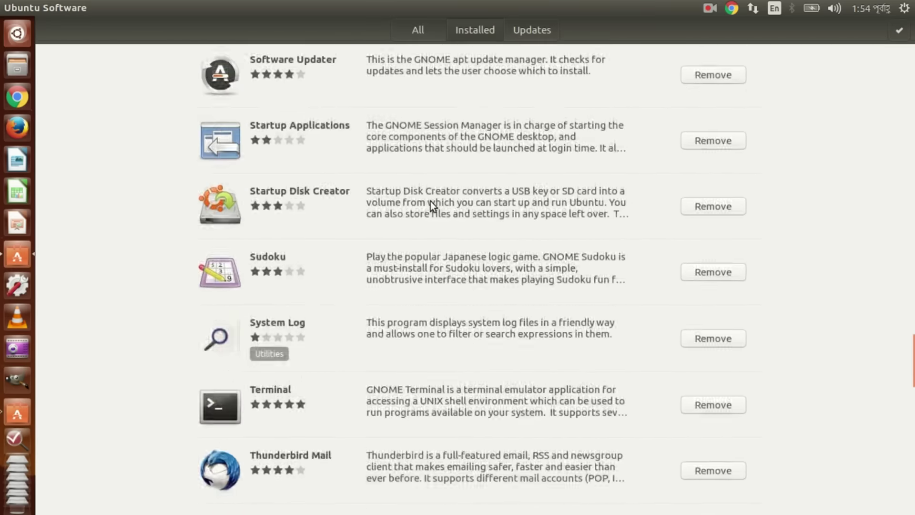
scroll(430, 201, down, 10)
scroll(431, 201, up, 15)
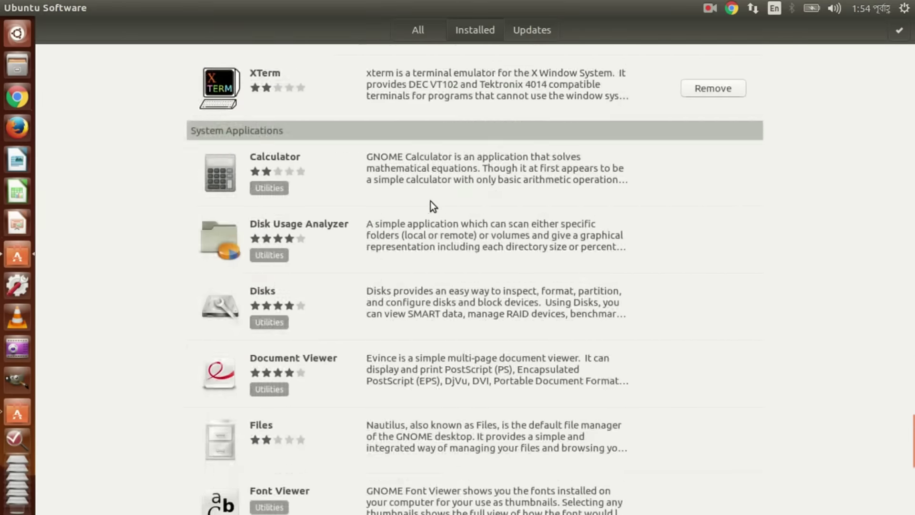
scroll(430, 201, up, 10)
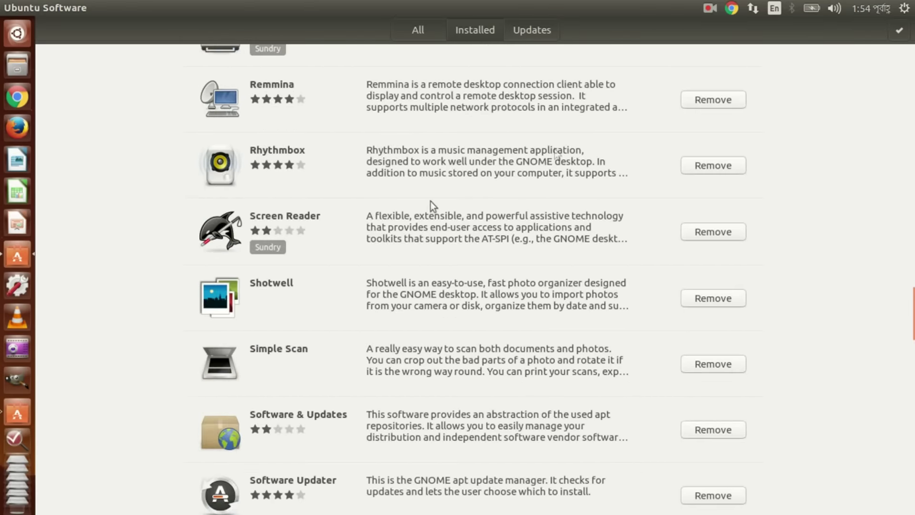
click(520, 25)
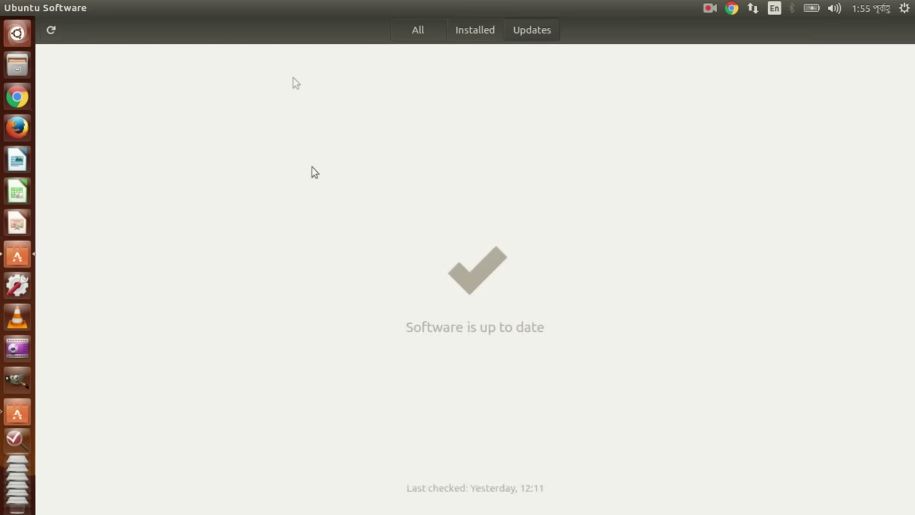
click(8, 7)
Step: Search the Dash for 'google', clear the search, and close the Dash
click(17, 34)
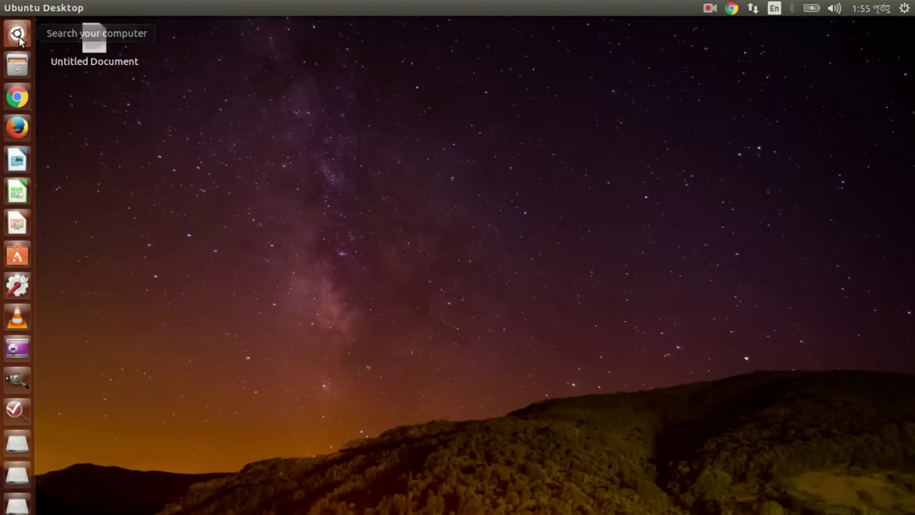
key(BackSpace)
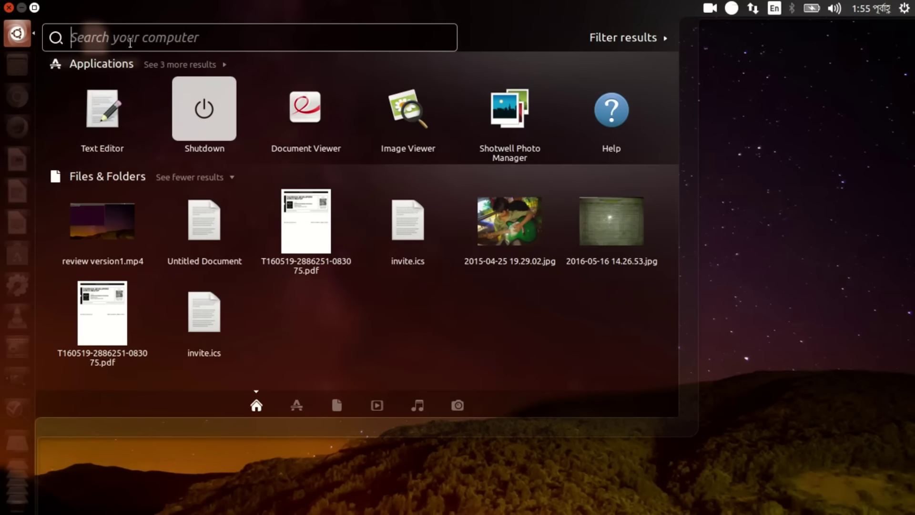
text(go)
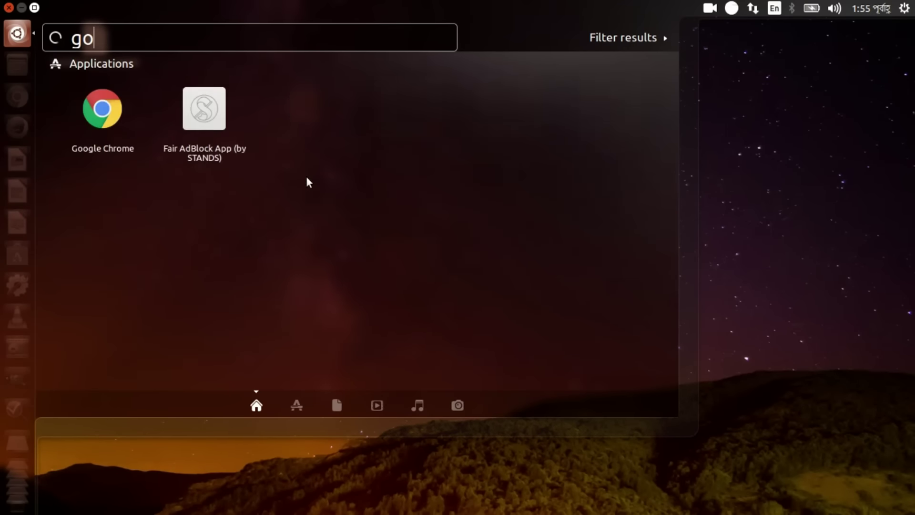
text(ogle)
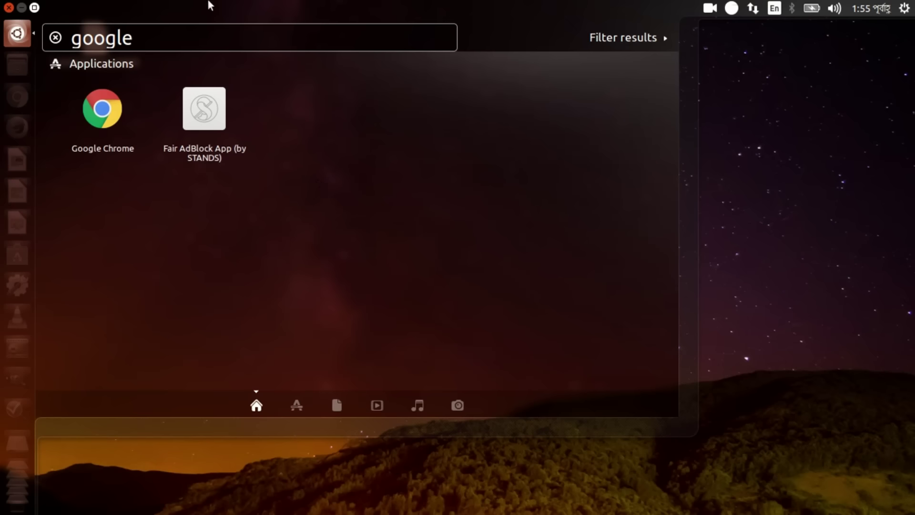
key(BackSpace)
key(BackSpace)
key(BackSpace)
key(BackSpace)
key(BackSpace)
key(BackSpace)
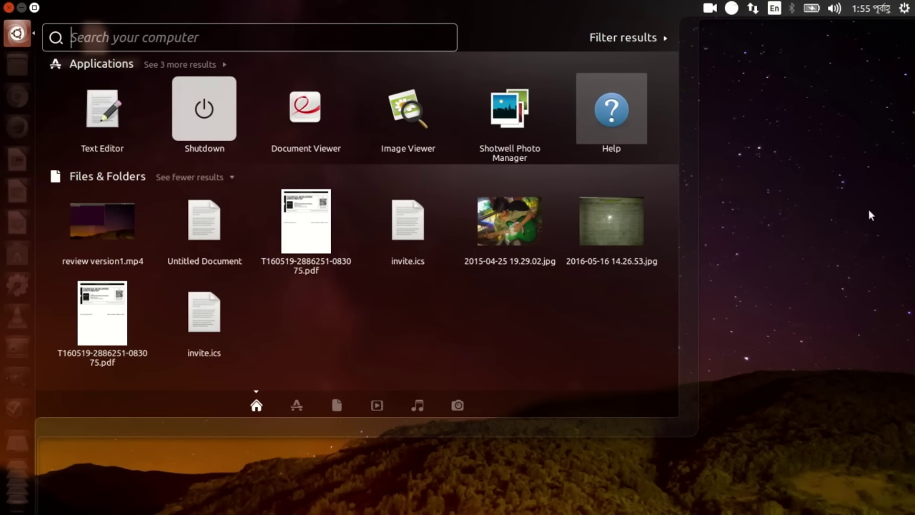
click(868, 208)
click(904, 8)
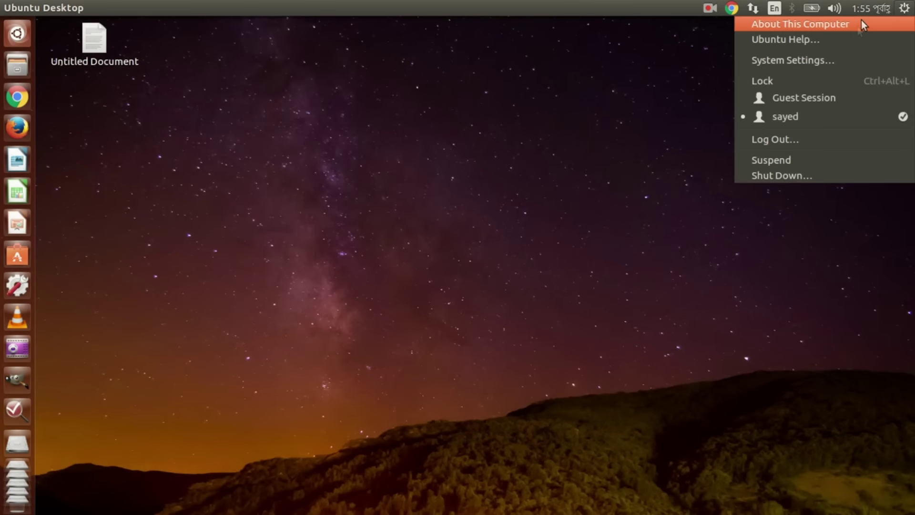
Step: Switch on 'Include online search results' in Security & Privacy's Search tab
click(822, 65)
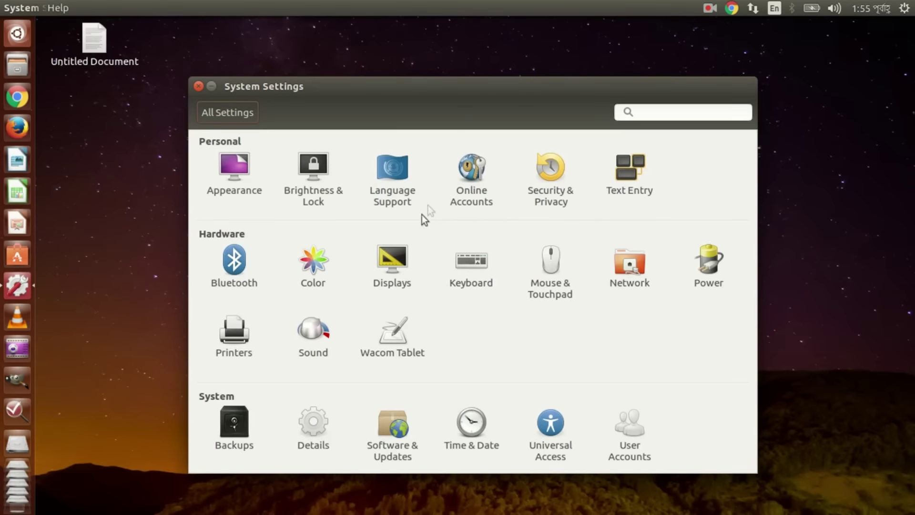
click(553, 204)
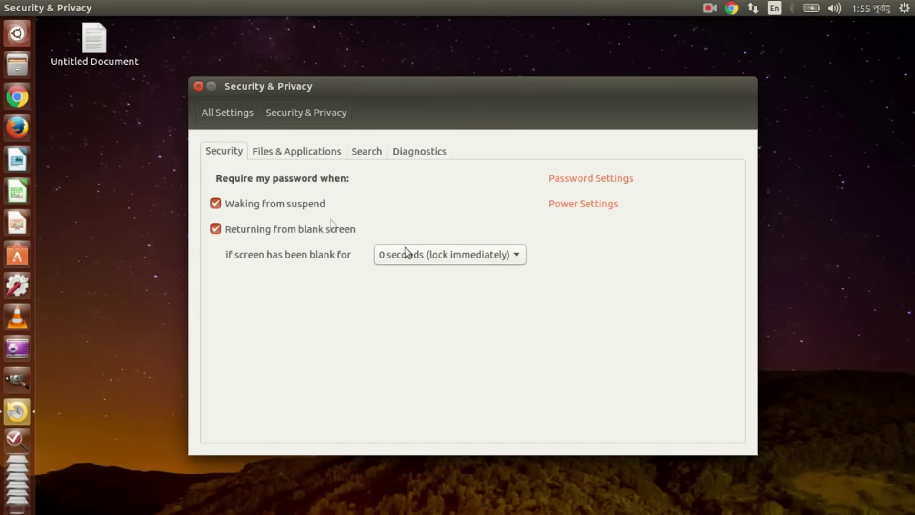
click(364, 152)
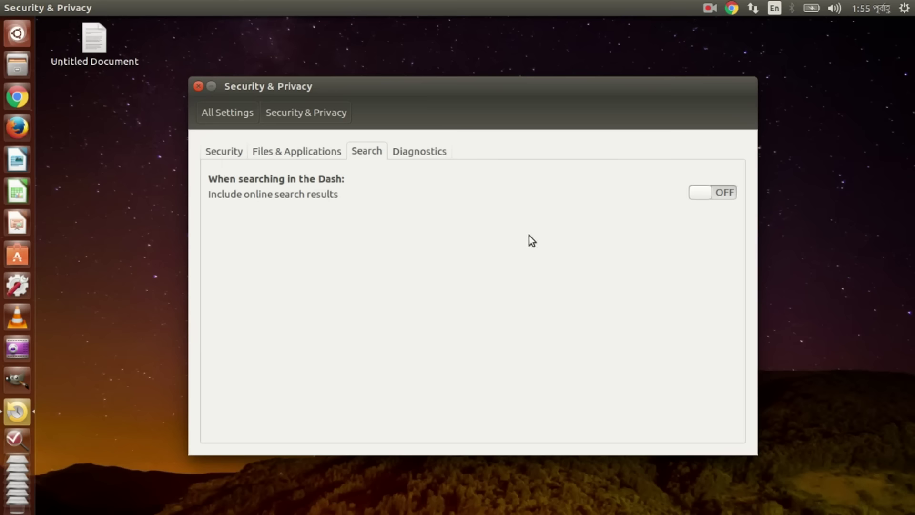
click(724, 193)
Step: Search the Dash for 'google' to see online results, then switch online results off and close Security & Privacy
key(super)
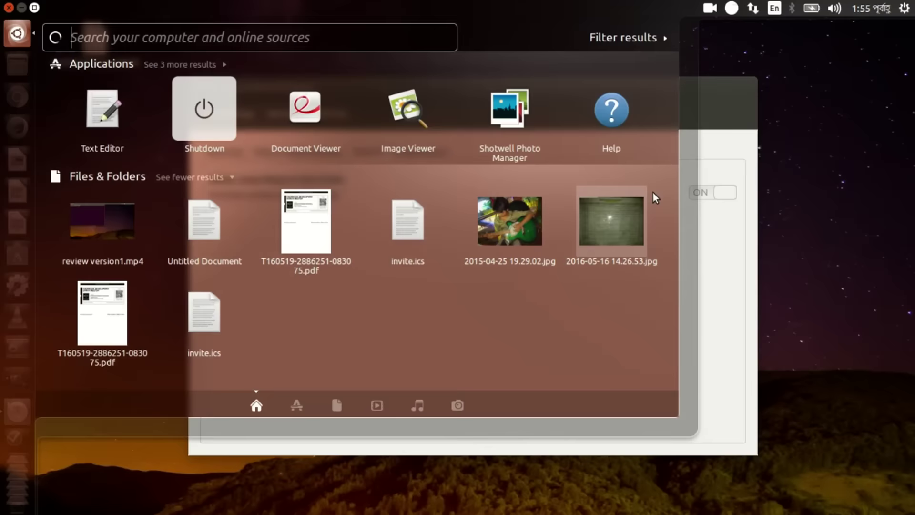
text(google)
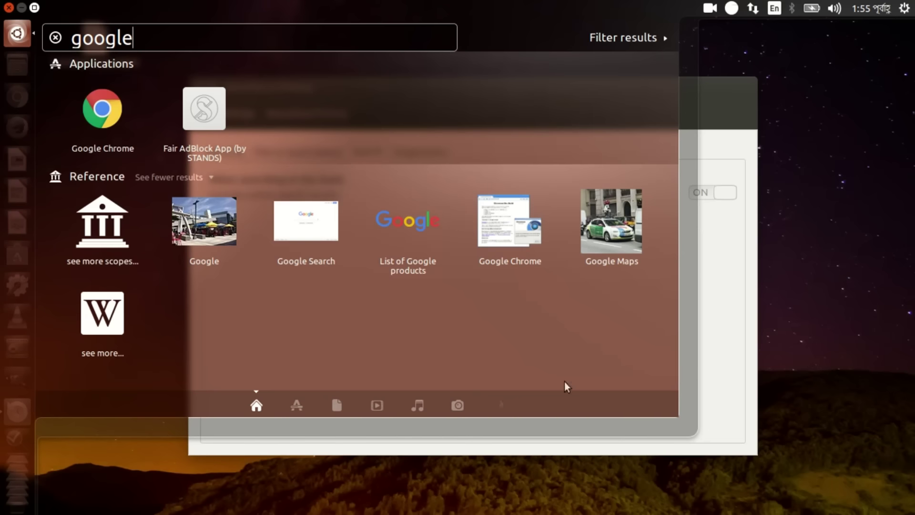
click(708, 192)
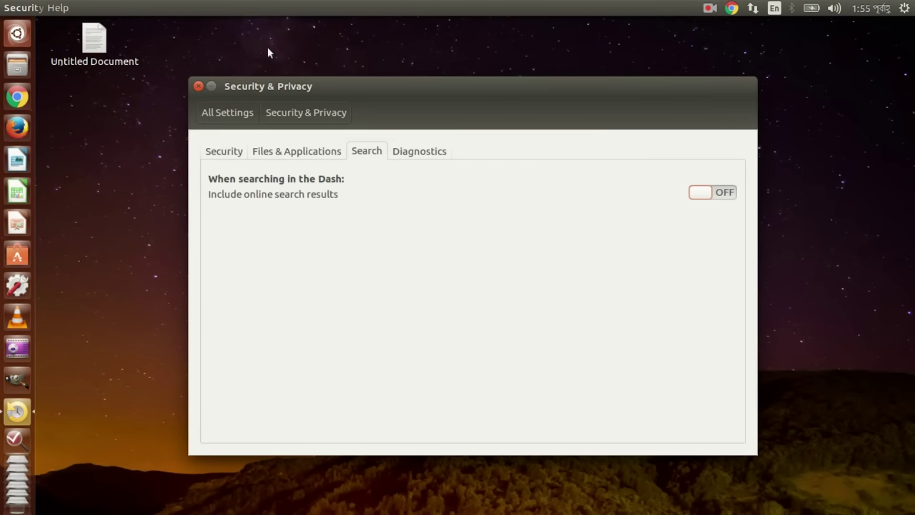
click(198, 86)
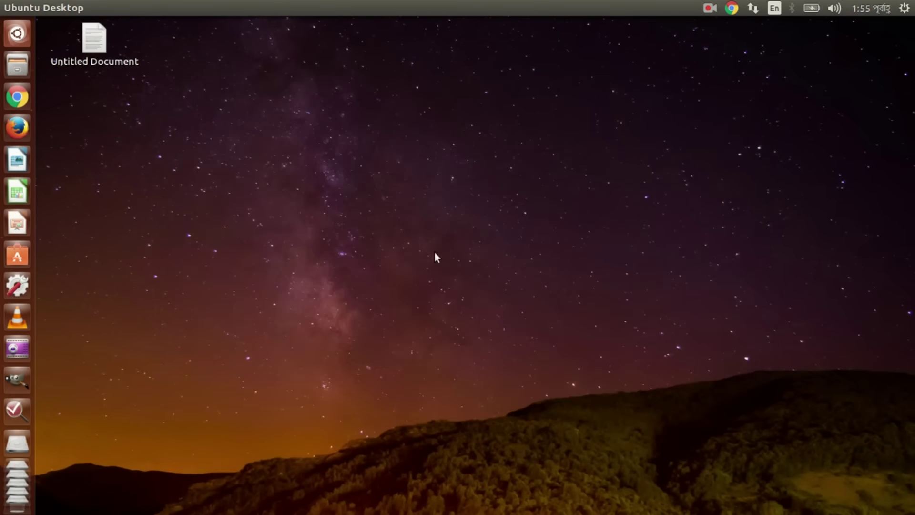
Step: Clear the Dash search and open the Applications lens with its filter options
key(super)
key(BackSpace)
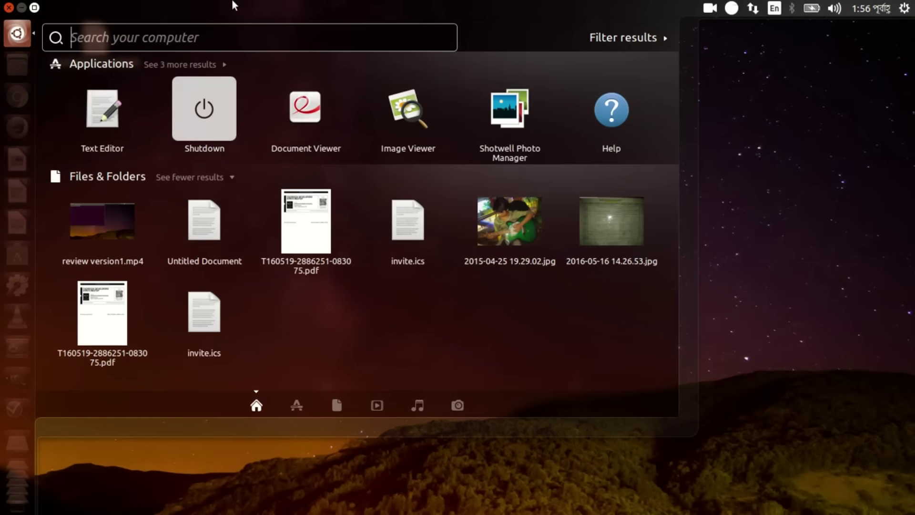
click(623, 38)
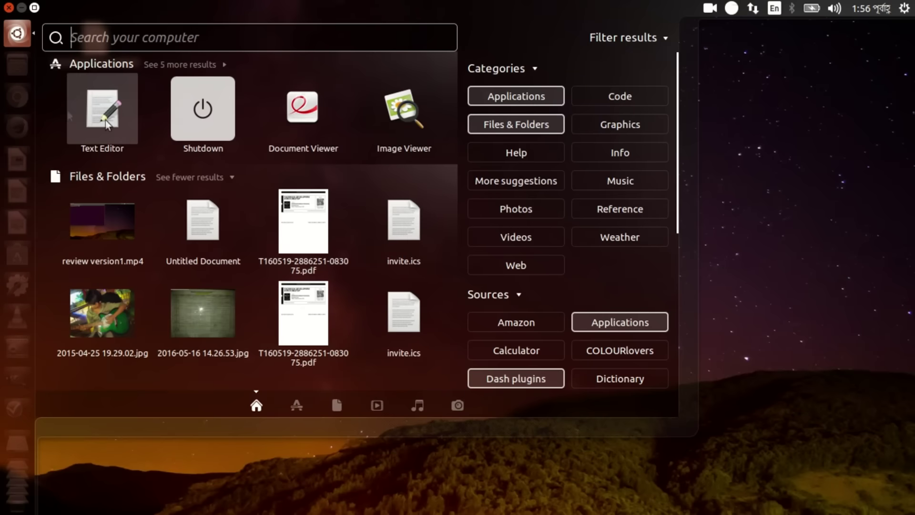
click(288, 399)
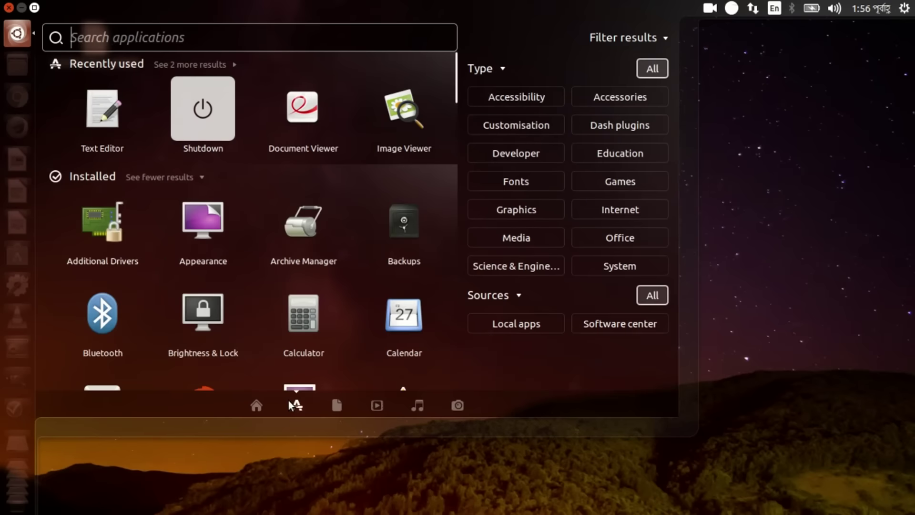
Step: Try the Accessibility, Accessories, Customisation, Dash plugins and Developer type filters, clearing each
click(526, 93)
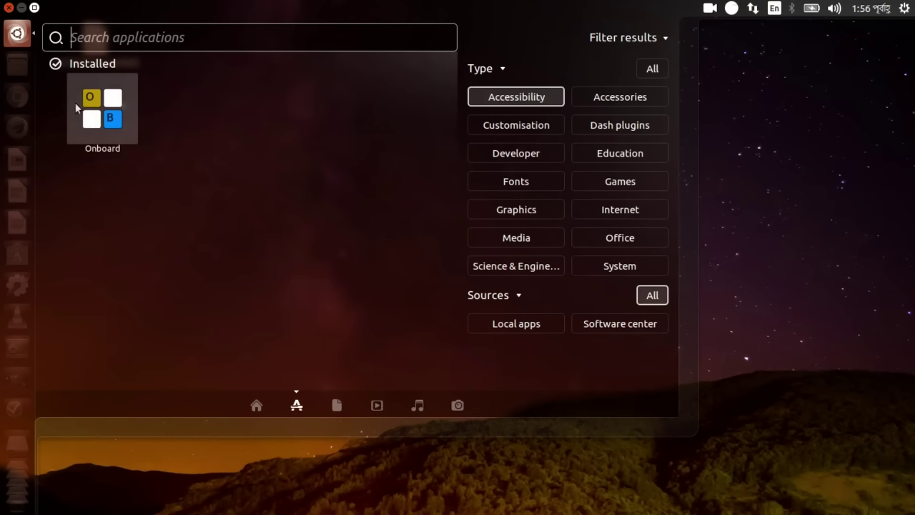
click(524, 104)
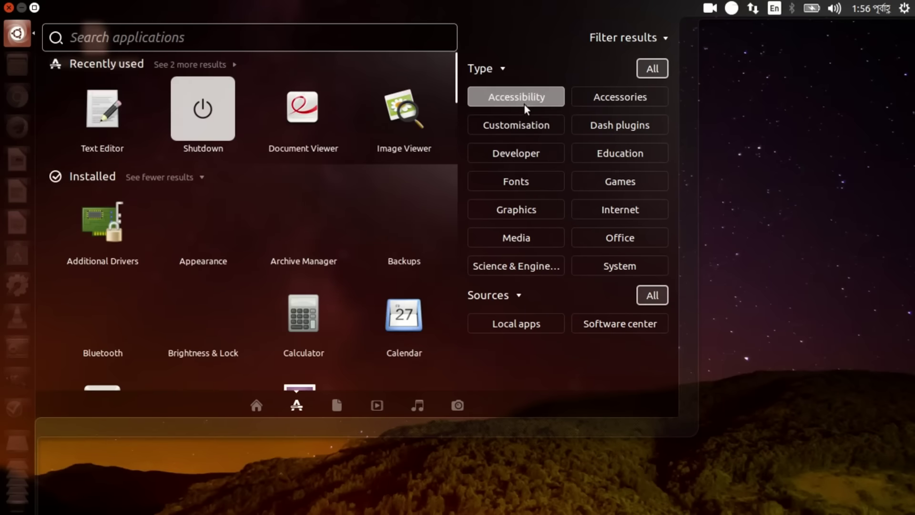
click(655, 99)
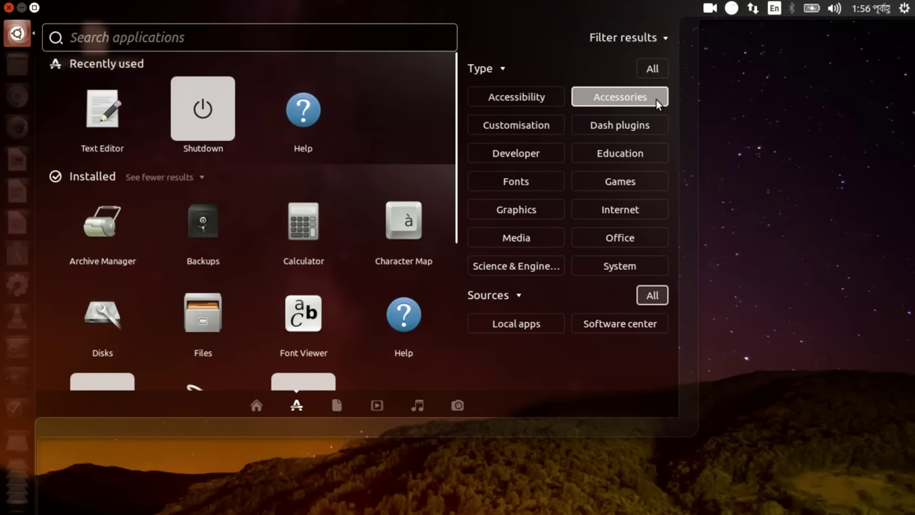
click(625, 100)
click(544, 124)
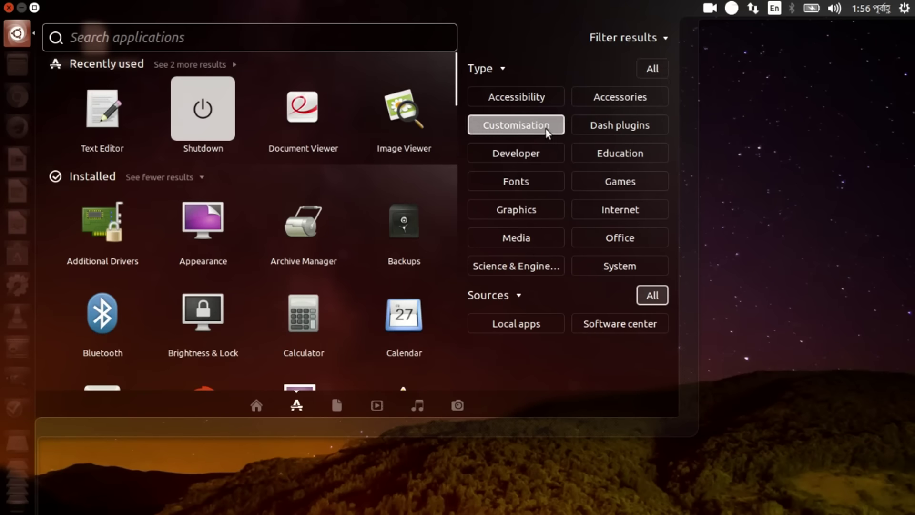
click(632, 129)
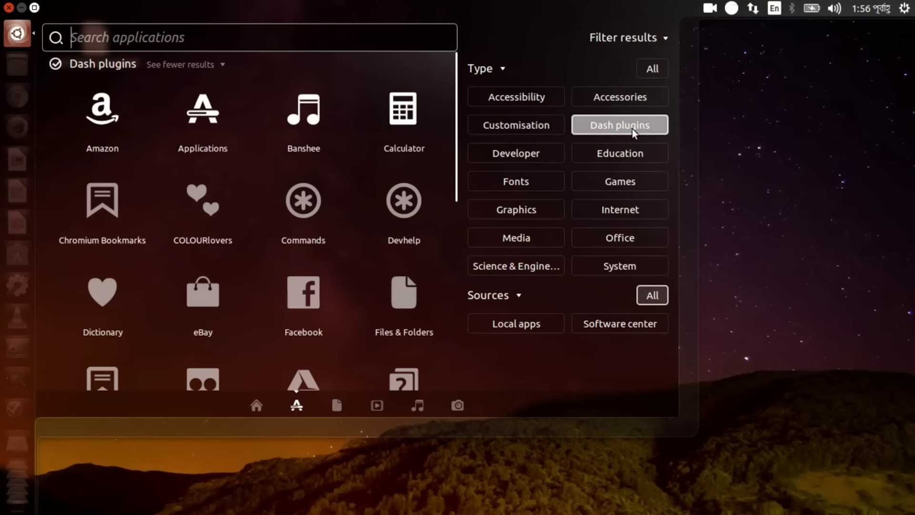
click(631, 130)
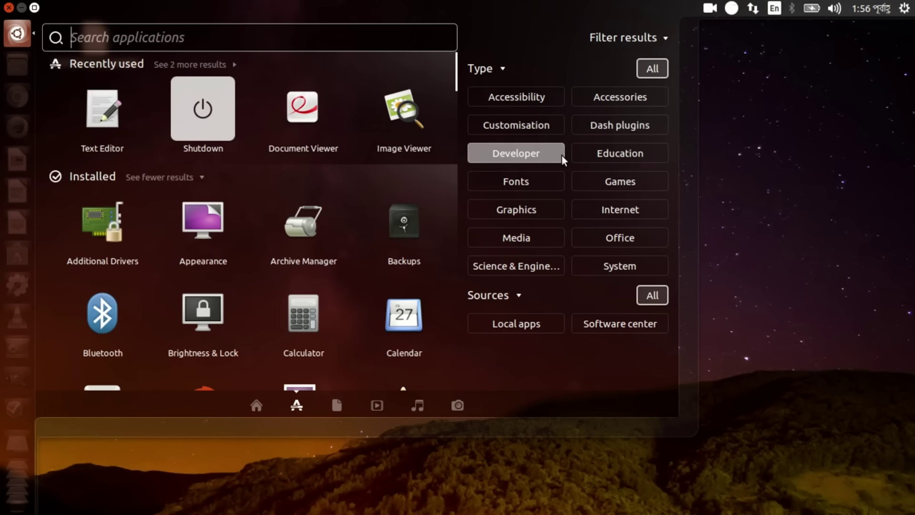
click(559, 154)
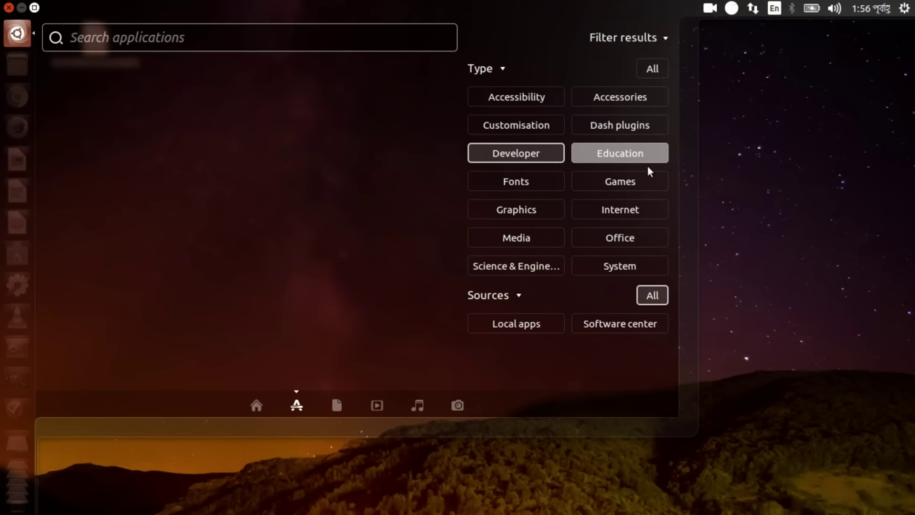
click(517, 161)
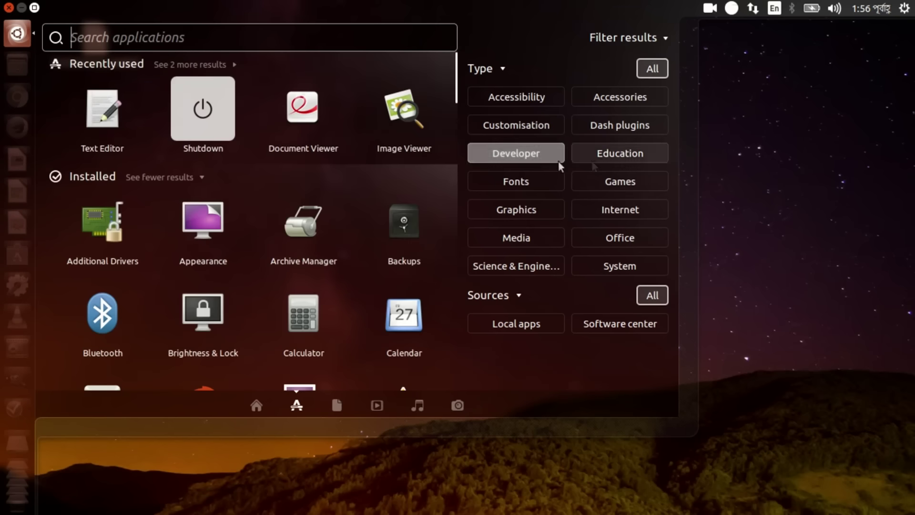
Step: Try the Education, Games and Graphics filters, ending filtered to Internet apps
click(593, 156)
click(584, 158)
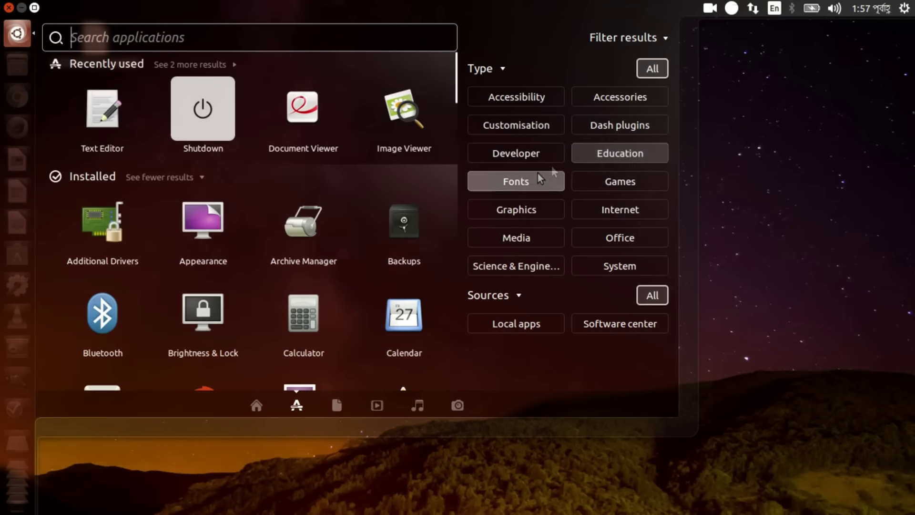
click(613, 186)
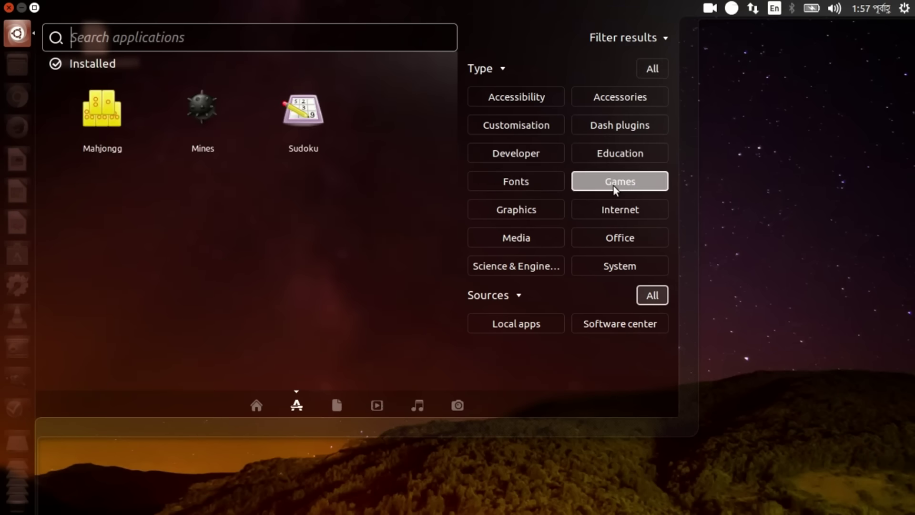
click(614, 187)
click(535, 213)
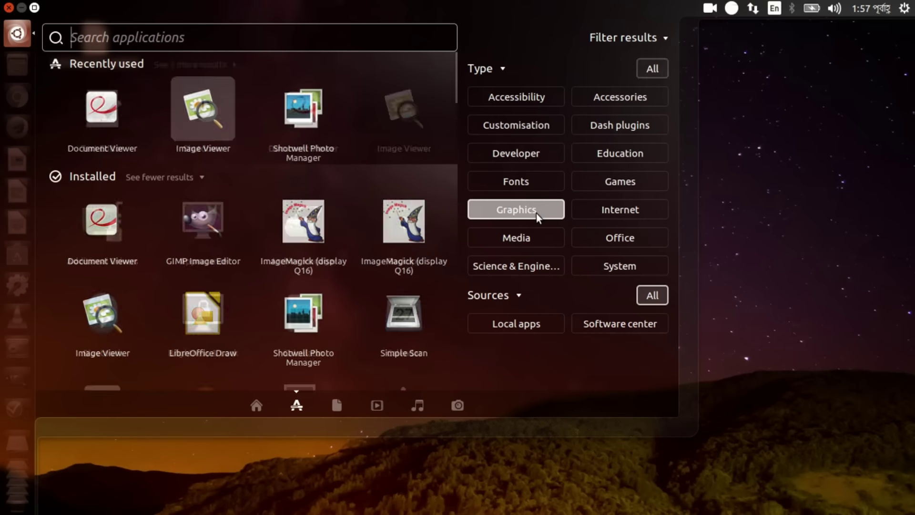
click(545, 208)
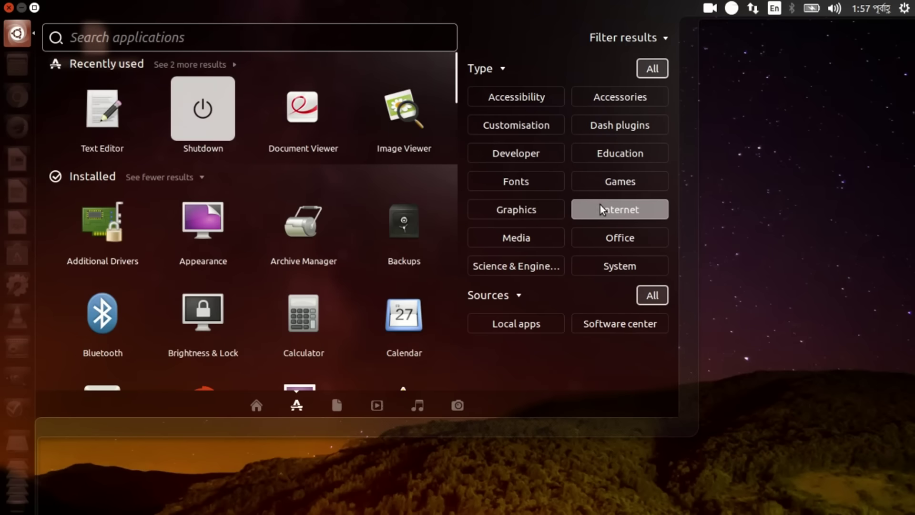
click(600, 204)
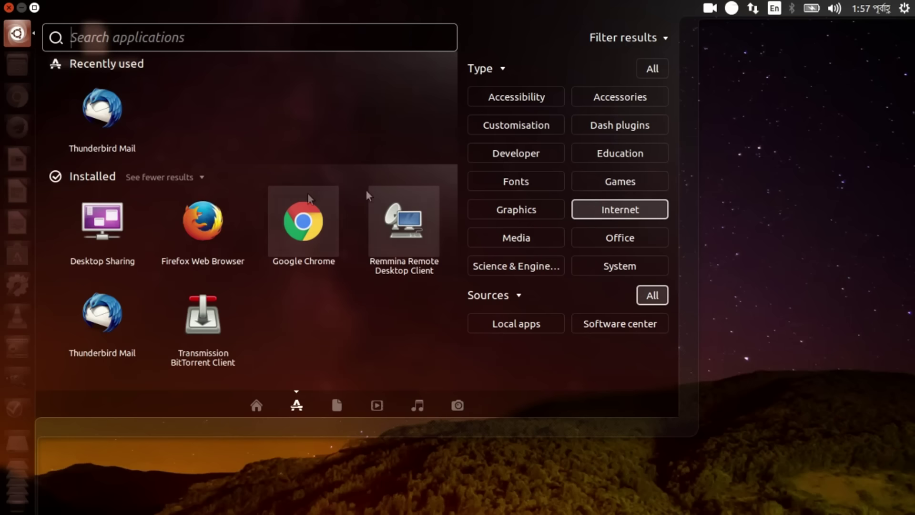
Step: Try the Media, Office and Science & Engineering filters, clearing each one
click(623, 211)
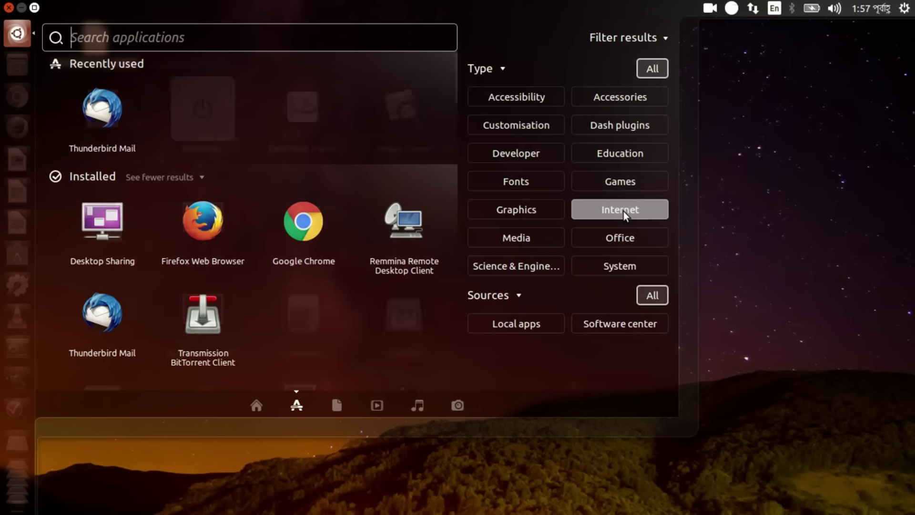
click(541, 244)
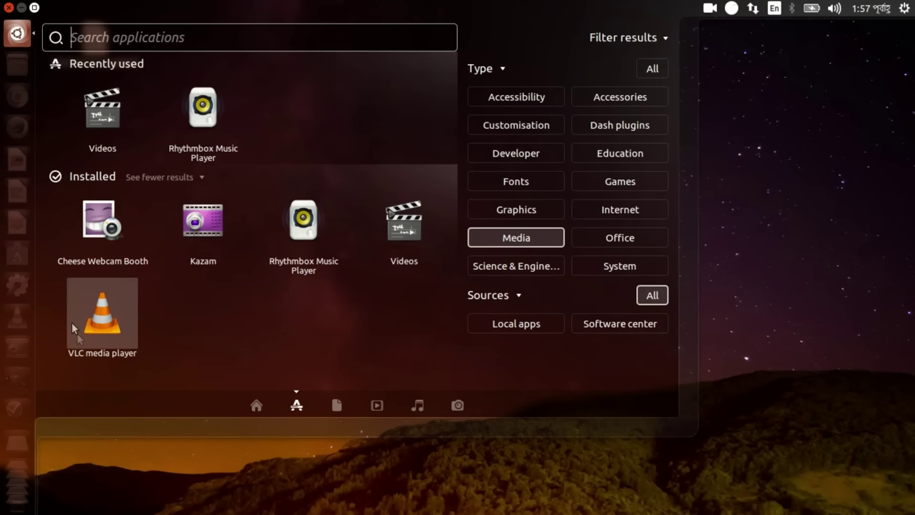
click(518, 237)
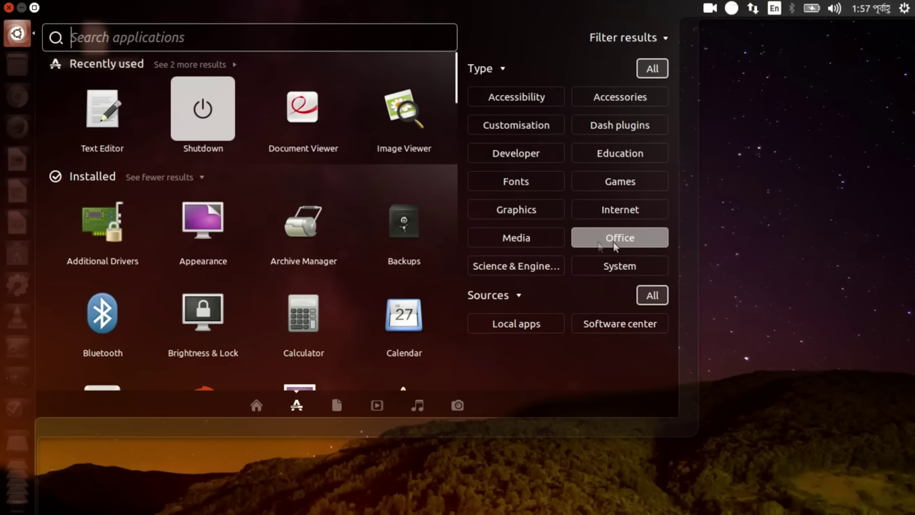
click(618, 239)
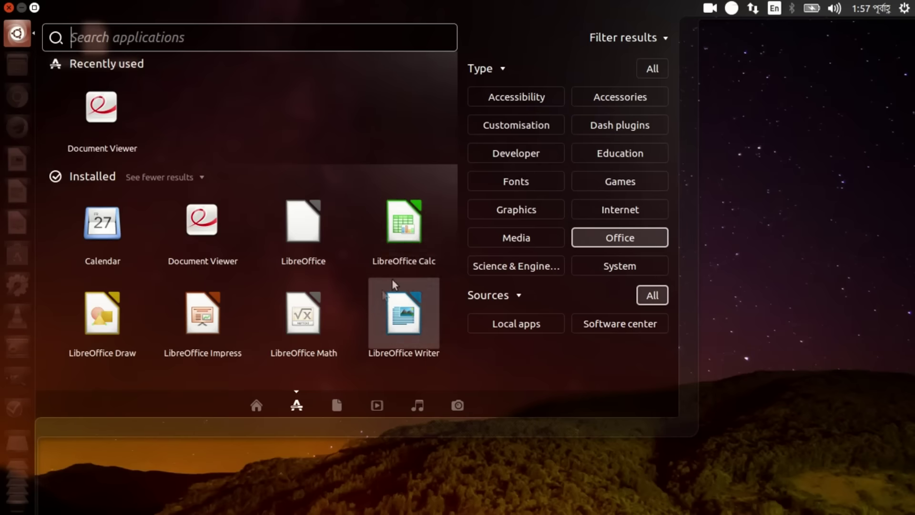
click(592, 233)
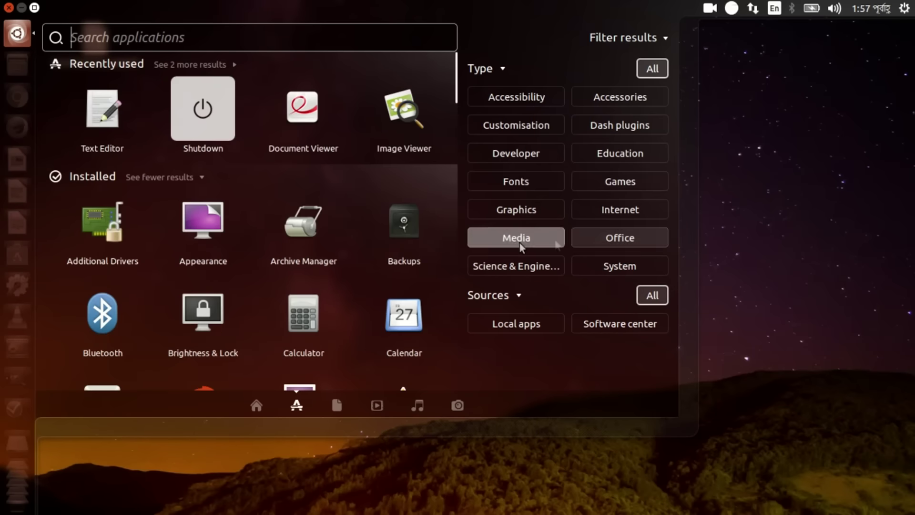
click(524, 267)
click(524, 267)
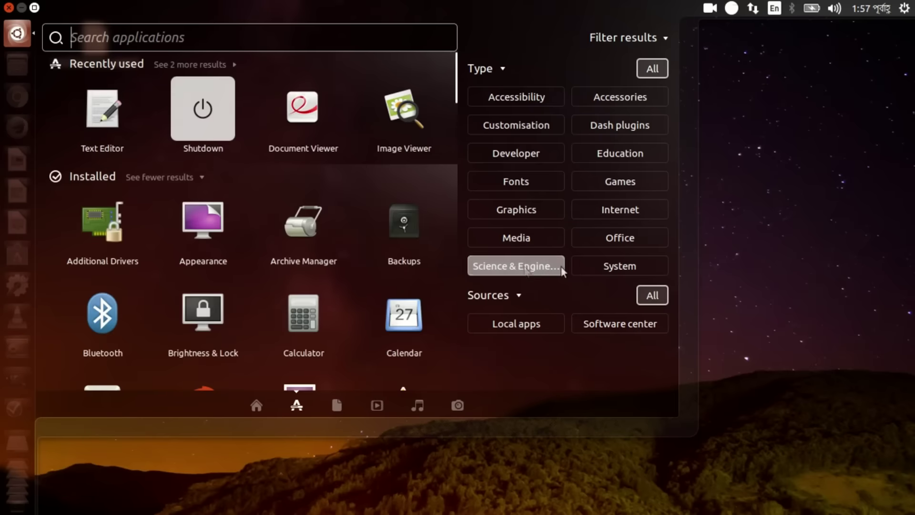
Step: Browse System apps such as Terminal and System Monitor, clear the filter, and close the Dash
click(615, 267)
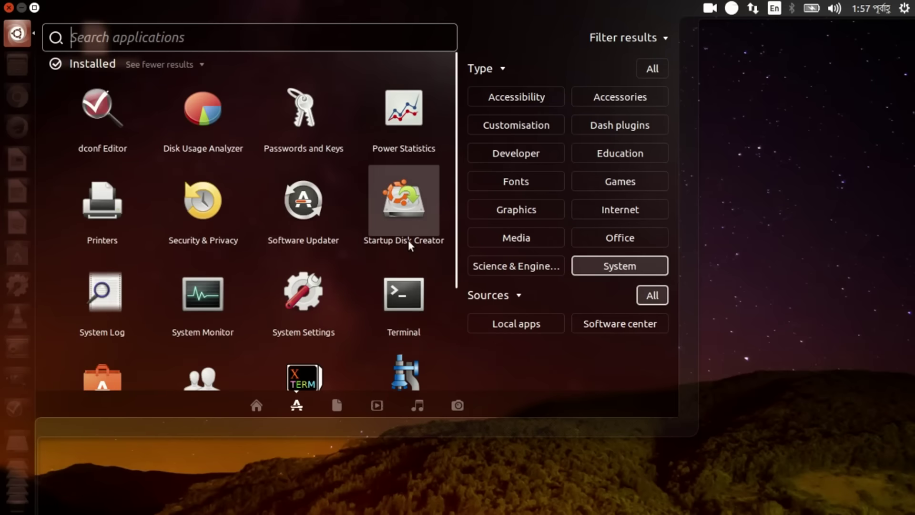
scroll(408, 241, down, 3)
scroll(408, 241, up, 3)
scroll(408, 241, down, 3)
scroll(408, 241, up, 3)
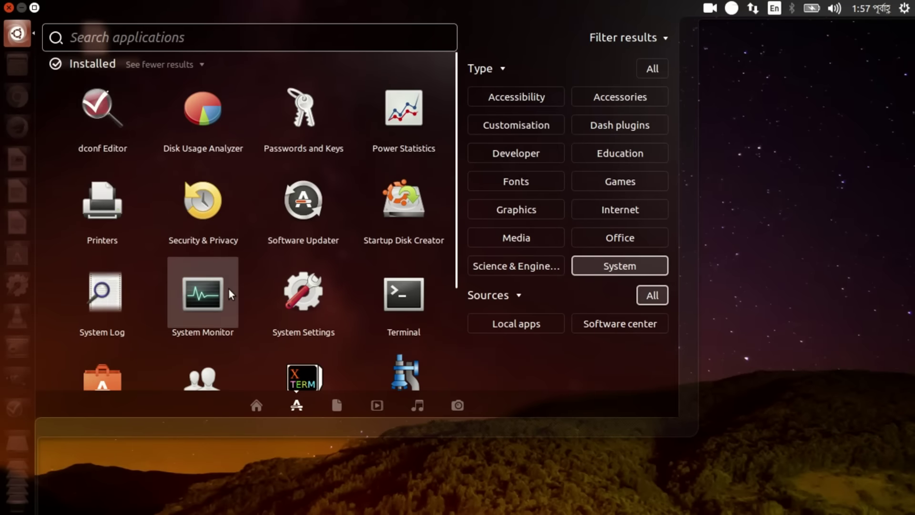
scroll(227, 287, down, 1)
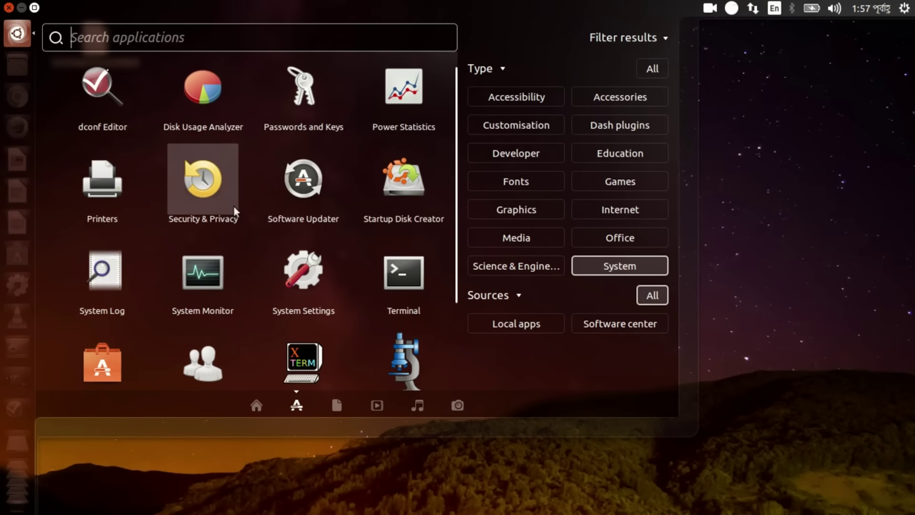
click(622, 273)
key(Escape)
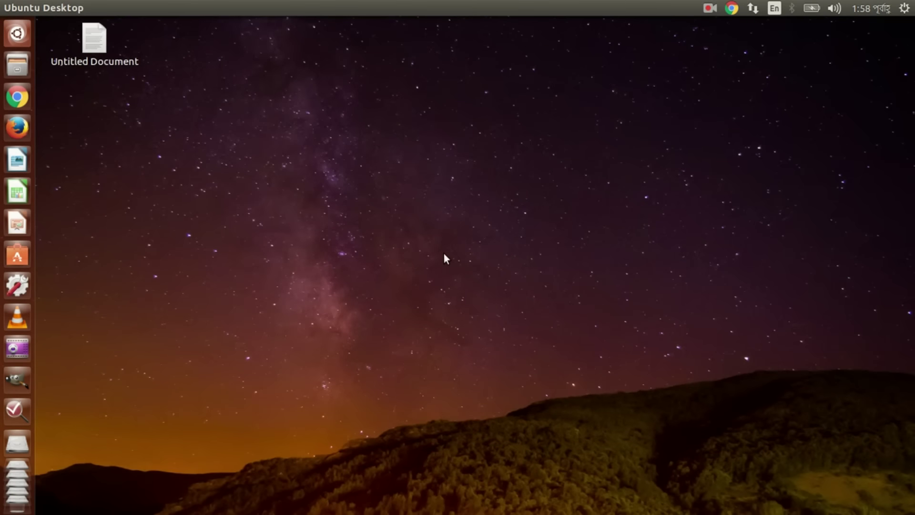
Step: Run python --version in a new terminal, which reports Python 2.7.11+
key(ctrl+alt+t)
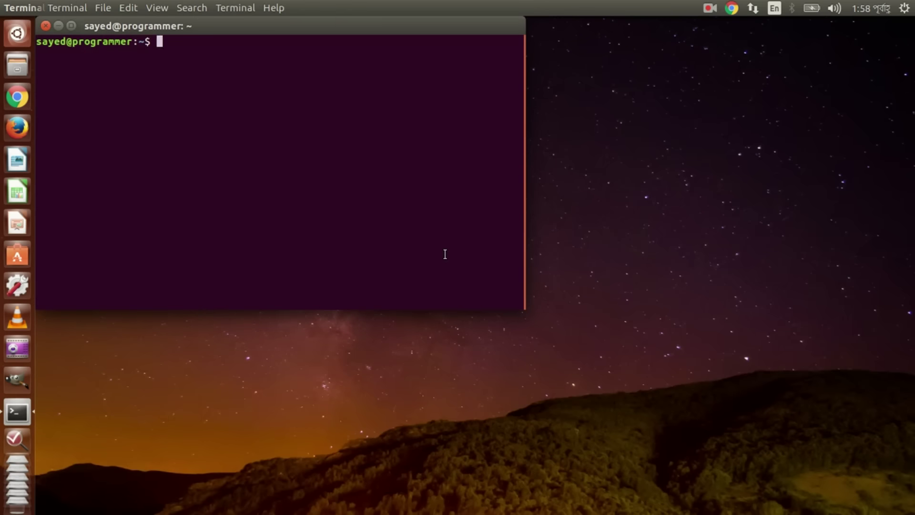
text(pytho)
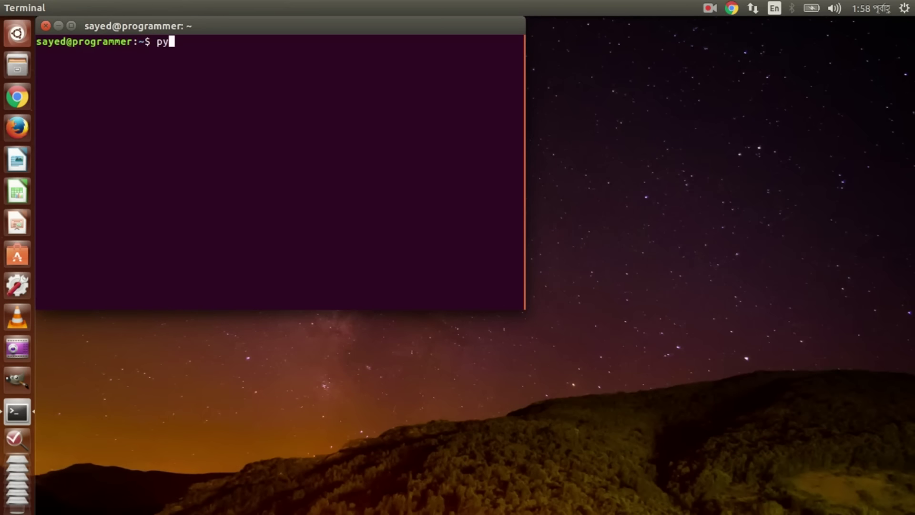
text(n --versiion)
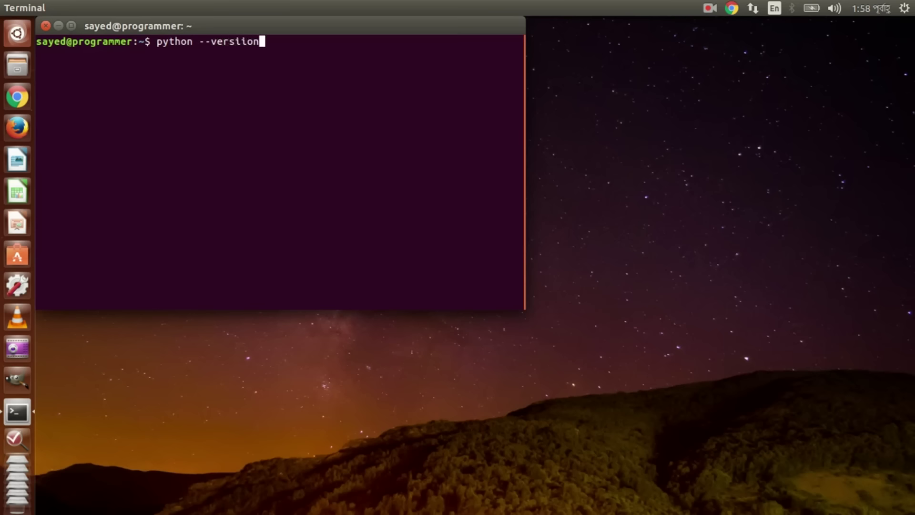
key(BackSpace)
key(BackSpace)
key(BackSpace)
text(on)
key(Return)
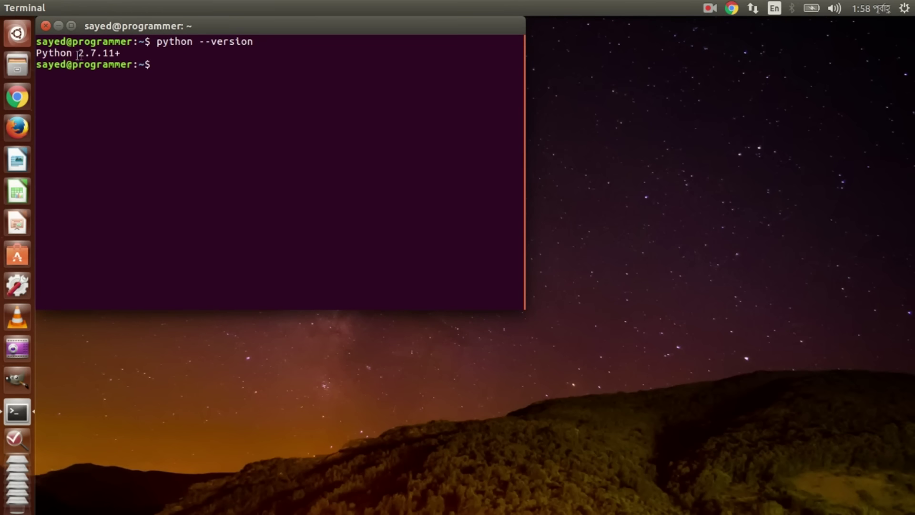
drag(81, 54, 129, 55)
click(129, 55)
Step: Run firefox --version, showing Mozilla Firefox 46.0.1, and close the terminal
text(mo)
key(BackSpace)
key(BackSpace)
text(firefox)
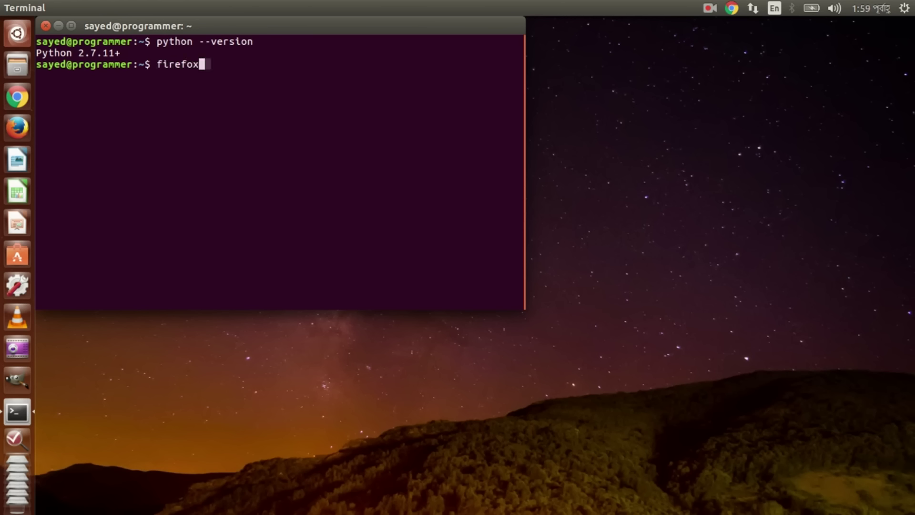
text( --version)
key(Return)
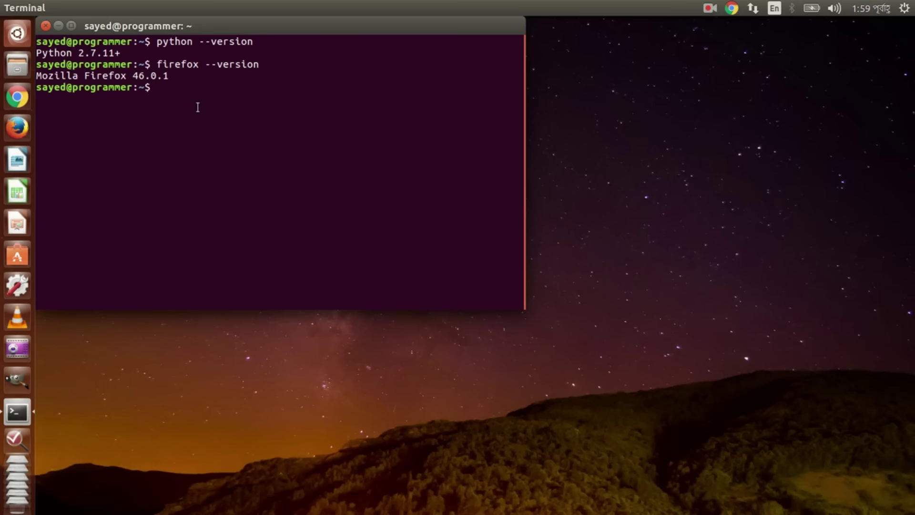
click(45, 23)
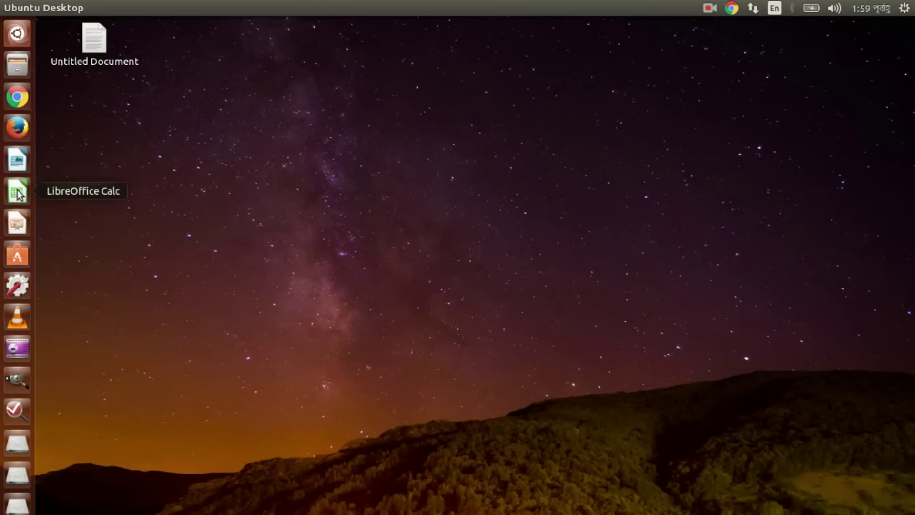
Step: Check LibreOffice Writer's version (5.1.2.2) in About LibreOffice, then close the dialog and Writer
click(19, 167)
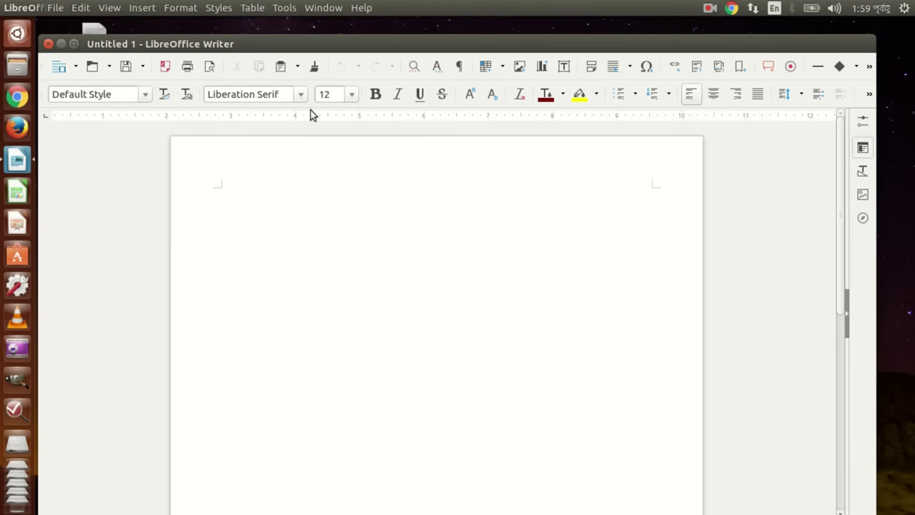
click(336, 7)
mouse_move(355, 9)
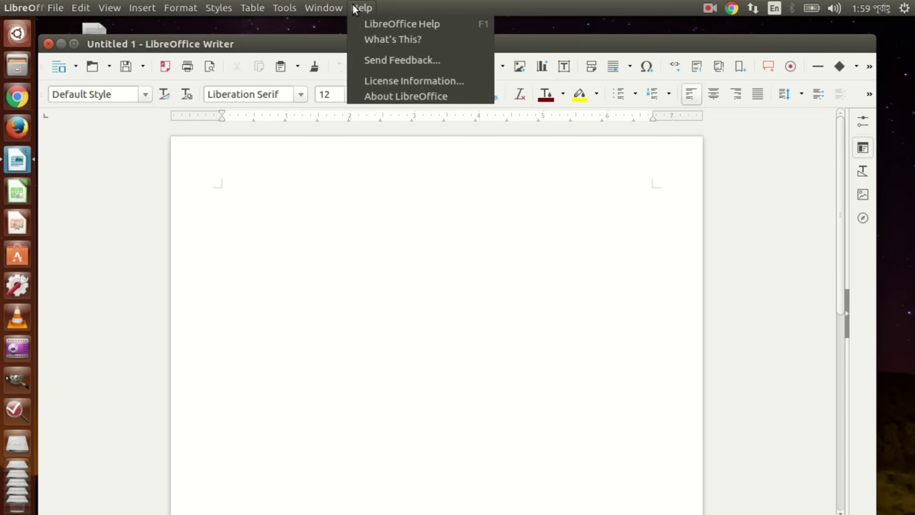
click(403, 96)
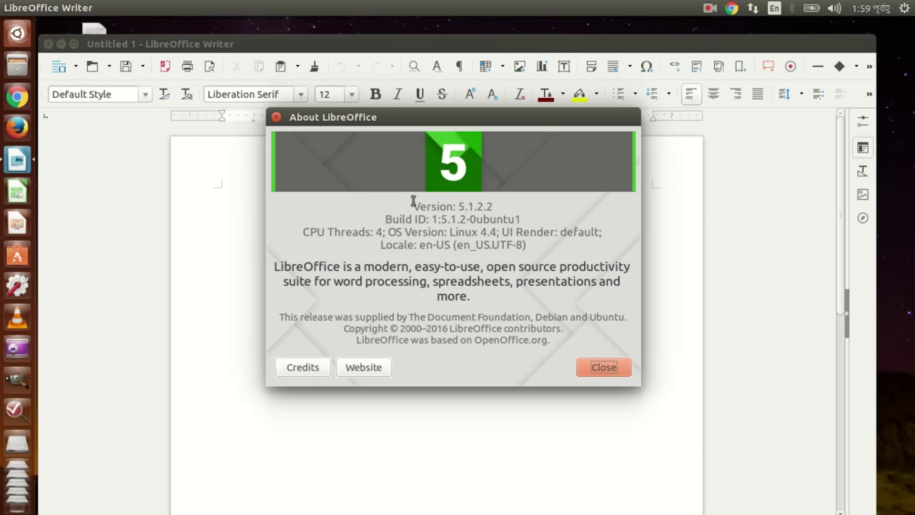
drag(413, 202, 501, 200)
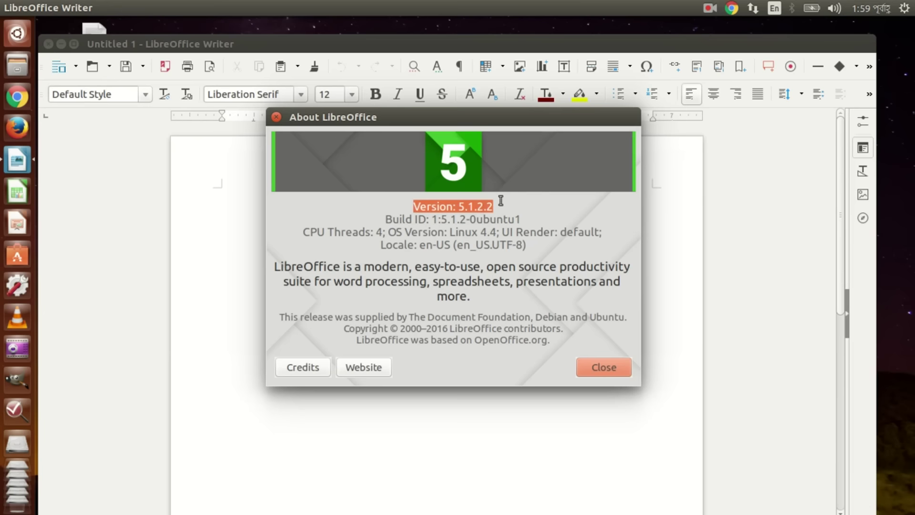
click(441, 226)
drag(376, 244, 450, 251)
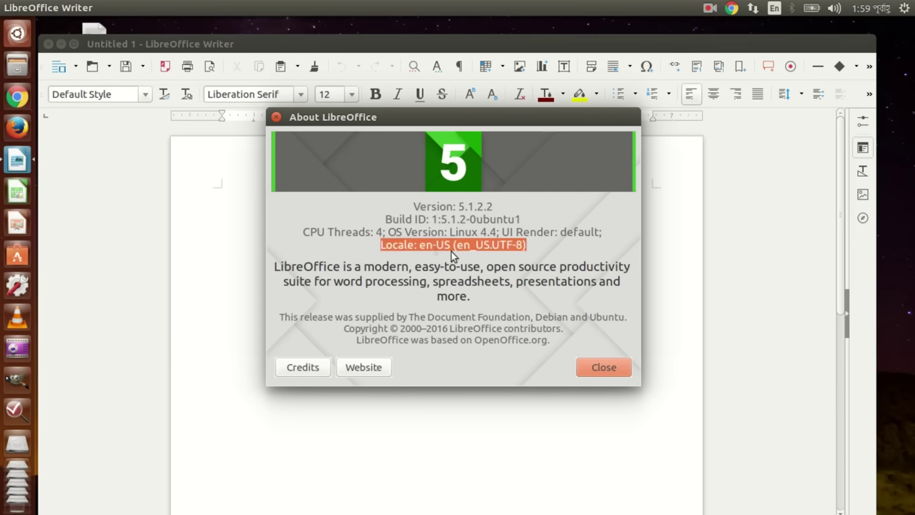
click(280, 120)
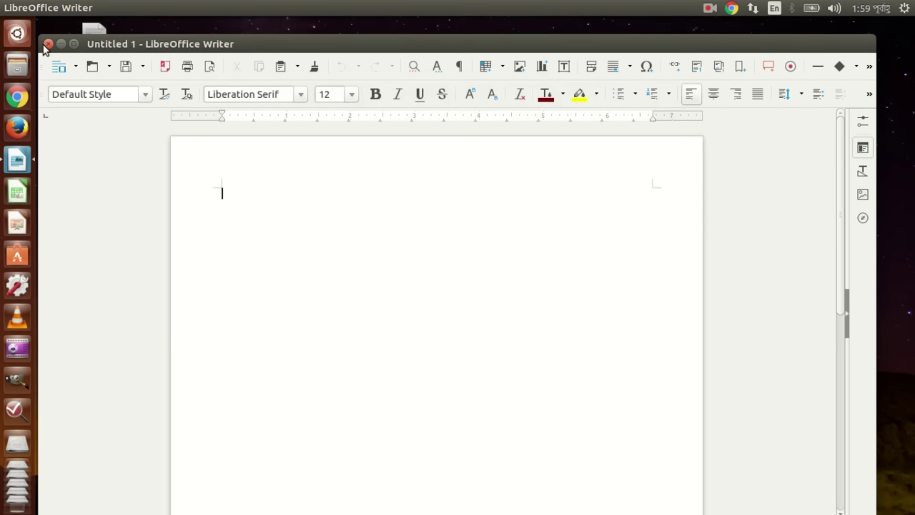
click(47, 43)
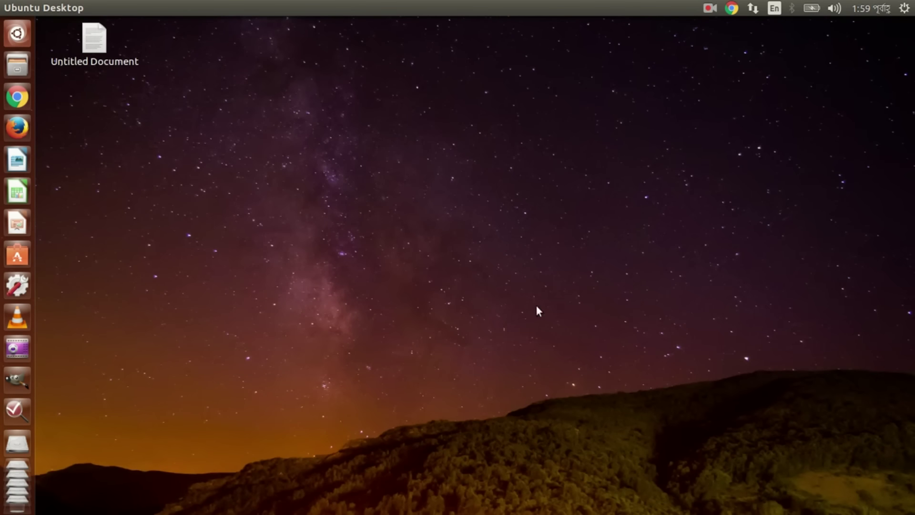
Step: Run php --version in a new terminal, which suggests installing php7.0-cli
key(ctrl+alt+t)
text(p)
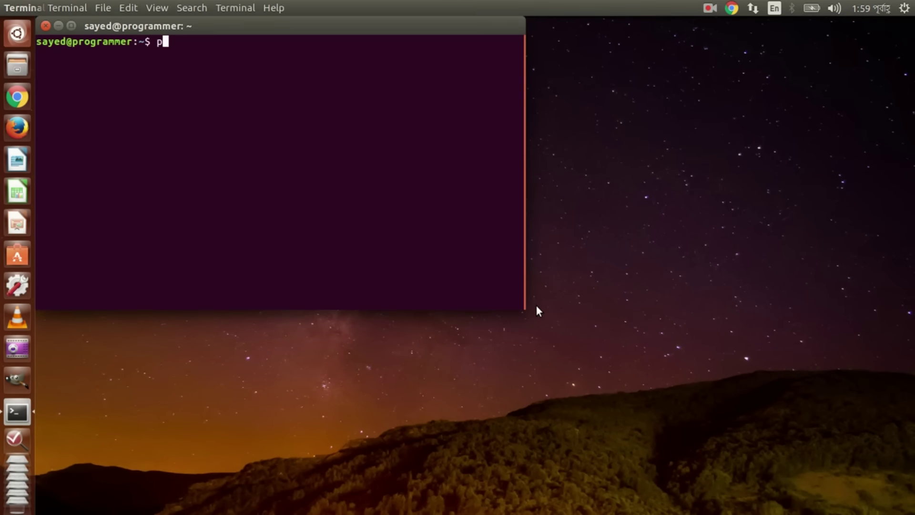
text(hp --ve)
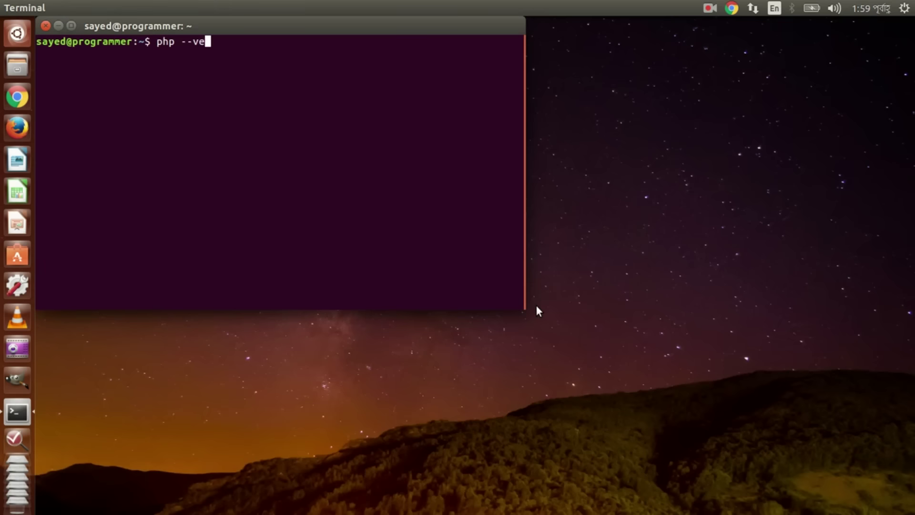
text(rsion)
key(Return)
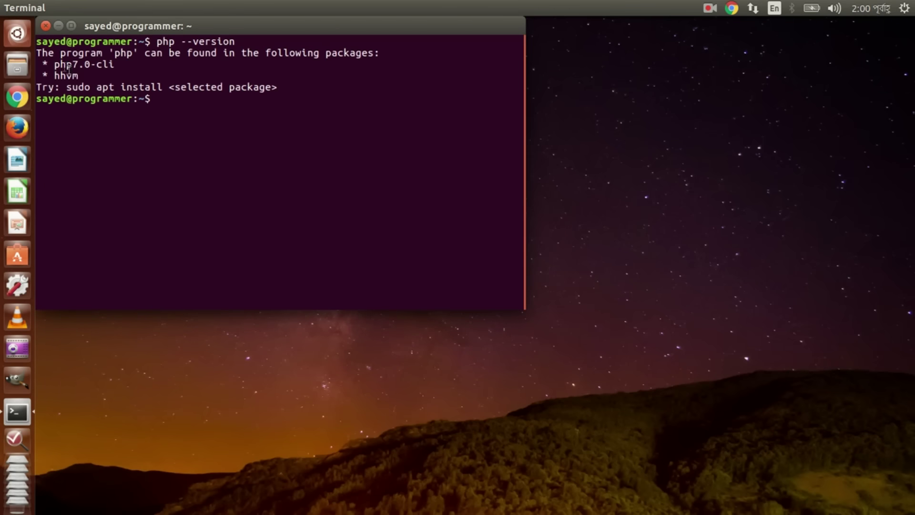
drag(55, 64, 129, 64)
click(129, 64)
Step: Run the MySQL version check, which suggests the 5.7 client package
text(mysql --vesion)
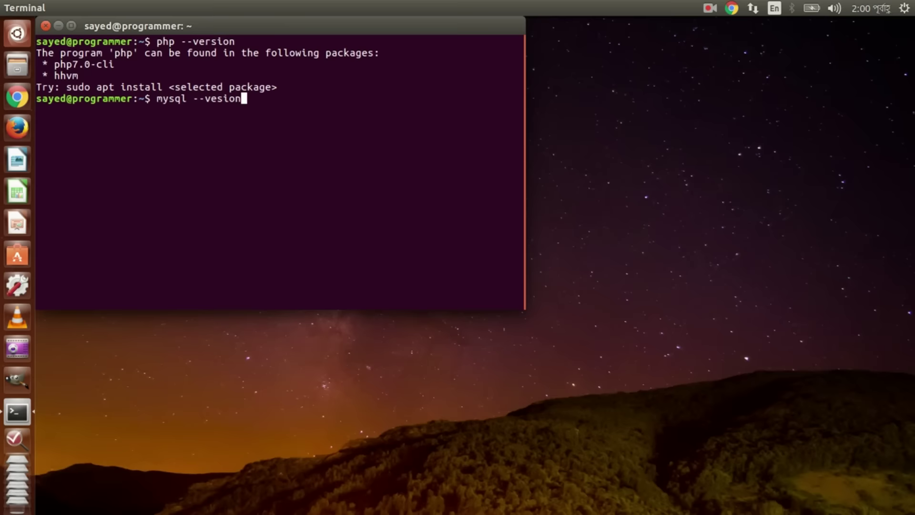
key(Return)
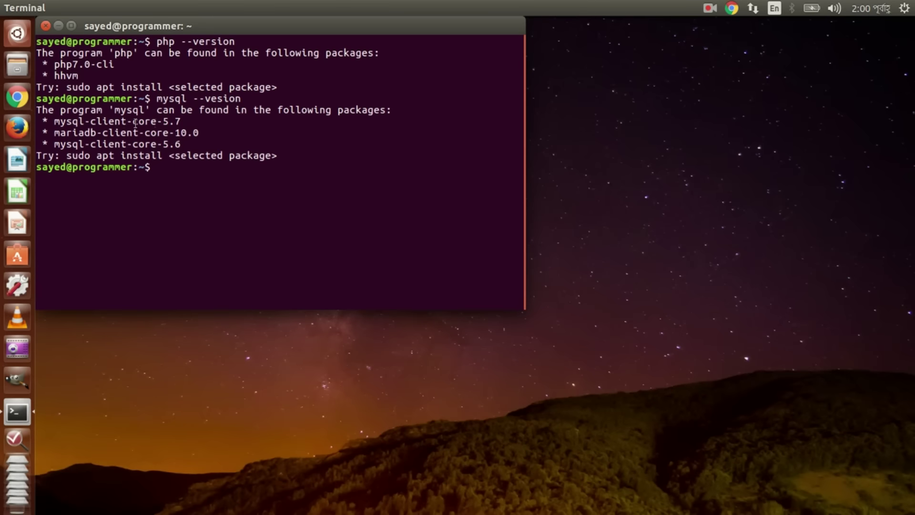
drag(163, 120, 191, 120)
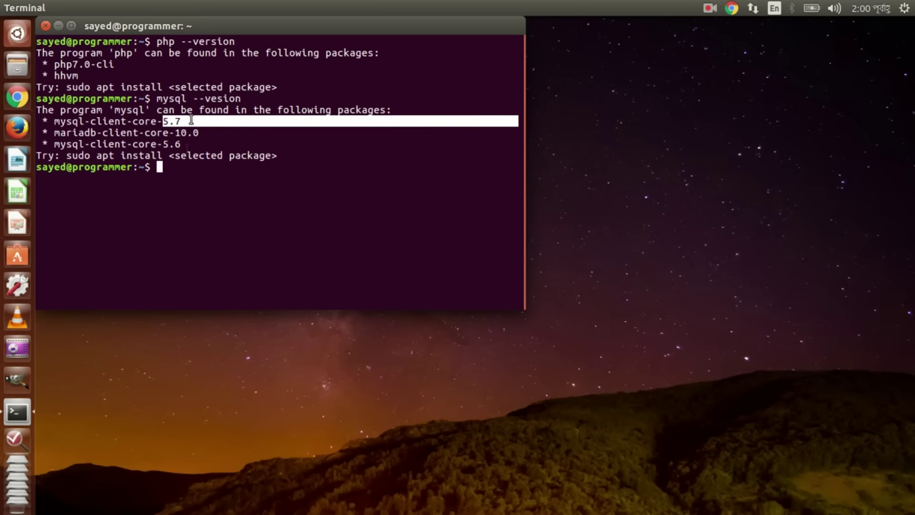
click(178, 240)
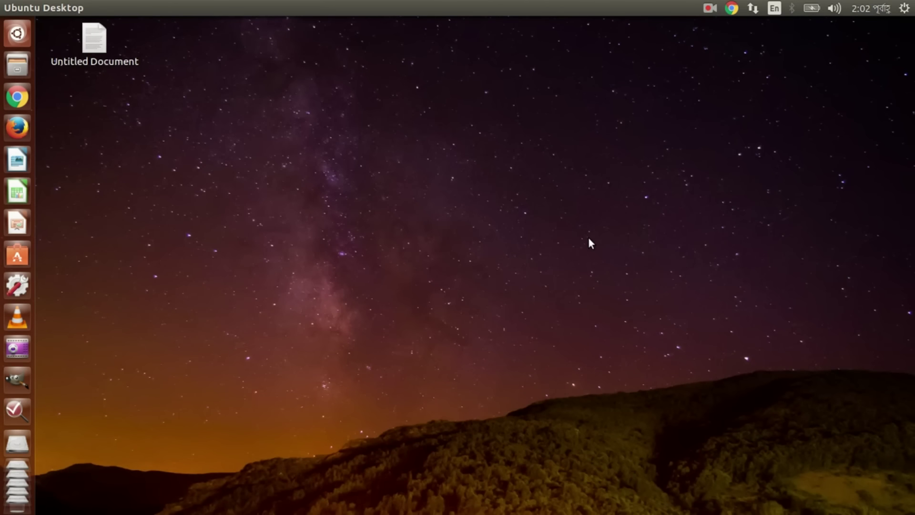
Step: Open ubuntu.com in Chrome and go to the Ubuntu Desktop download page
click(17, 98)
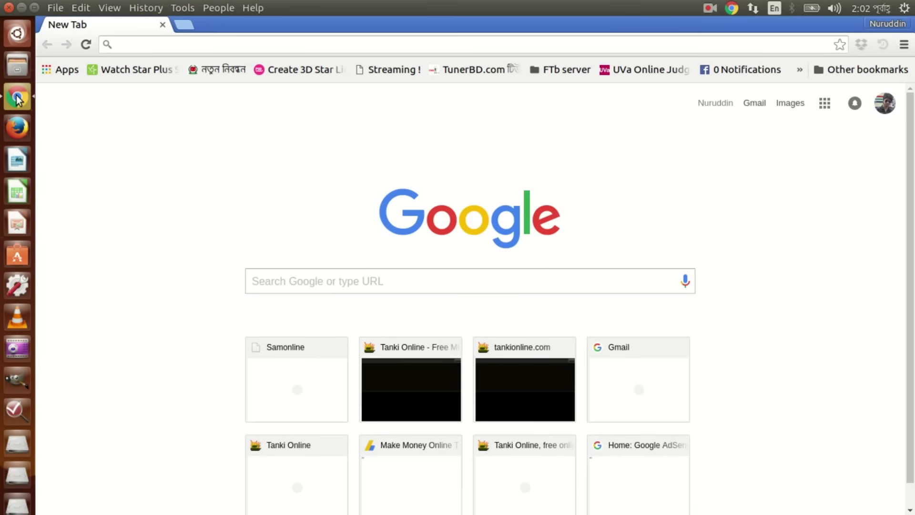
text(ubuntu.com)
key(Return)
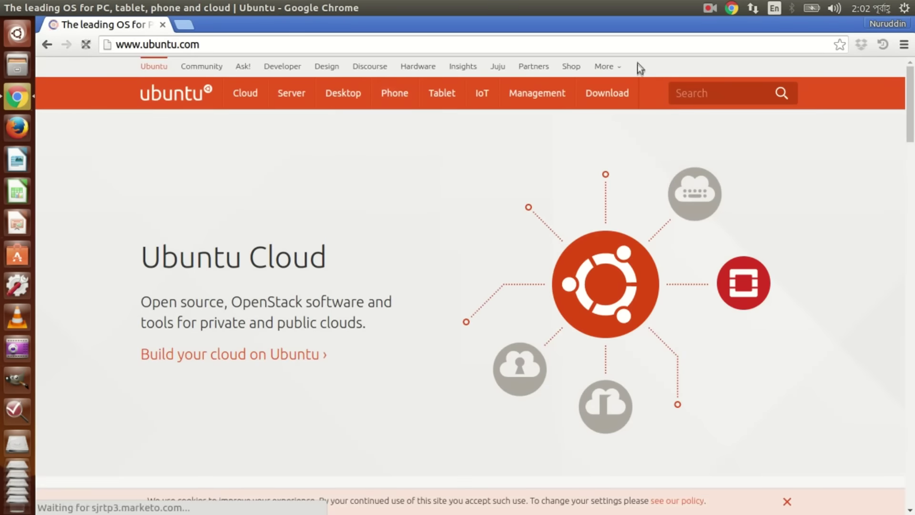
click(607, 94)
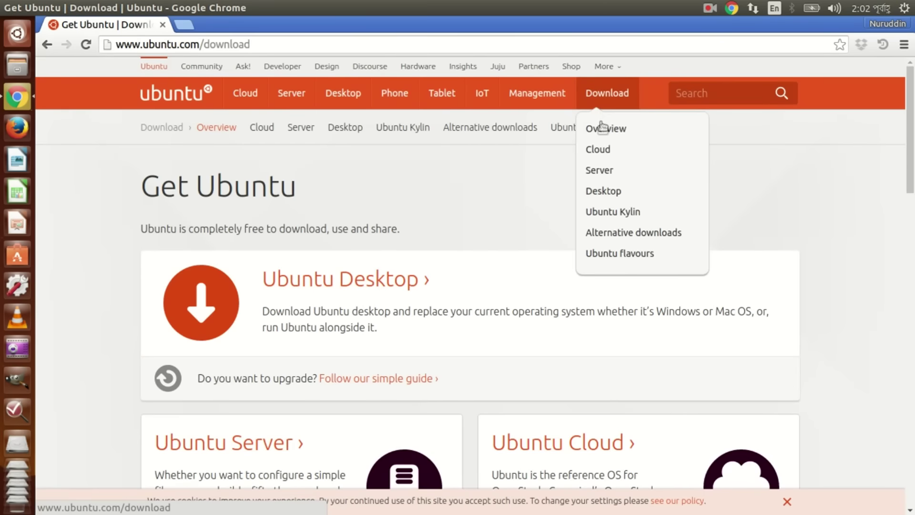
click(333, 288)
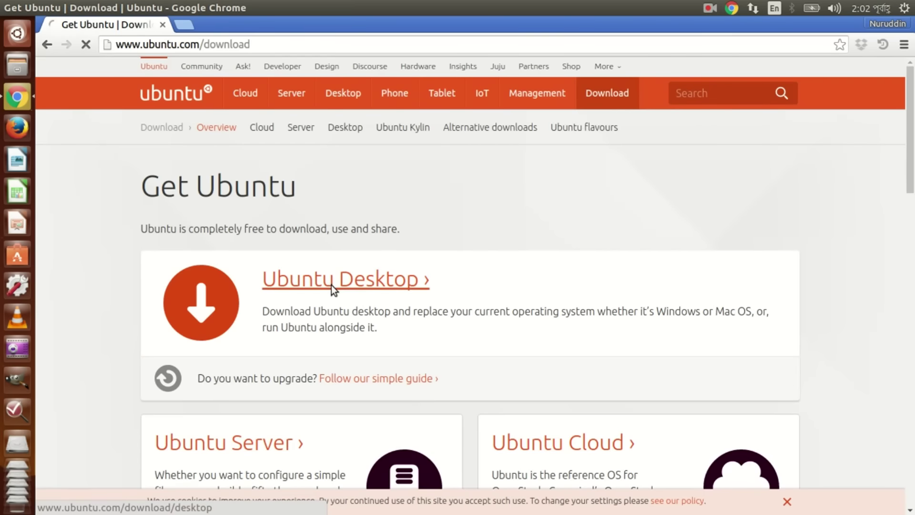
scroll(332, 288, down, 2)
scroll(286, 267, down, 3)
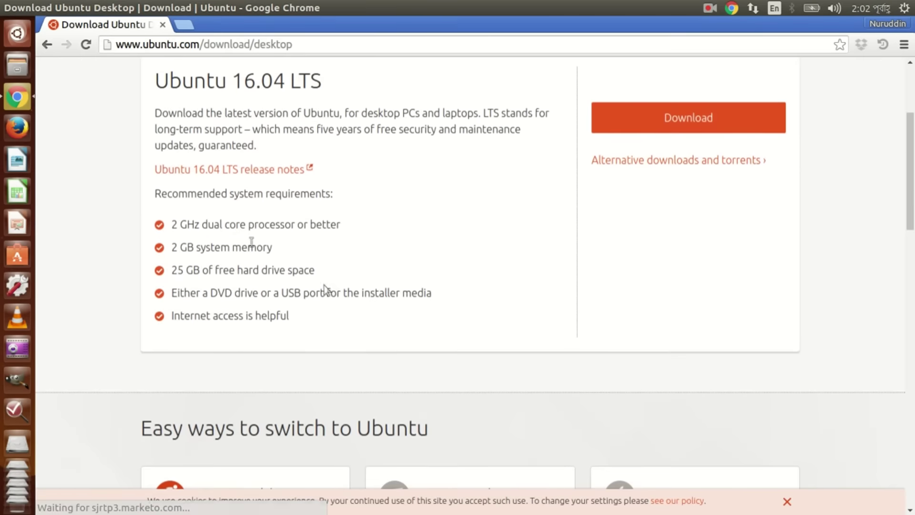
Step: Highlight the Recommended system requirements heading
double_click(158, 192)
drag(259, 192, 329, 201)
click(330, 201)
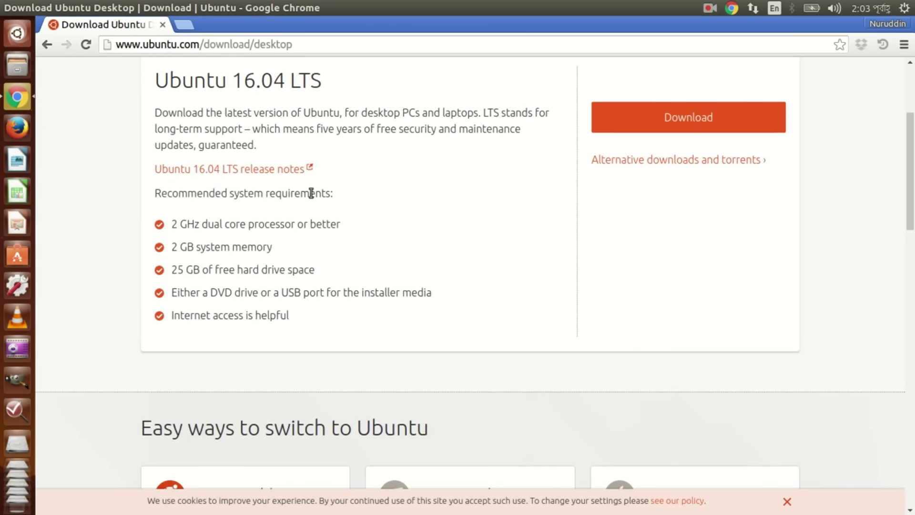
double_click(311, 193)
triple_click(193, 189)
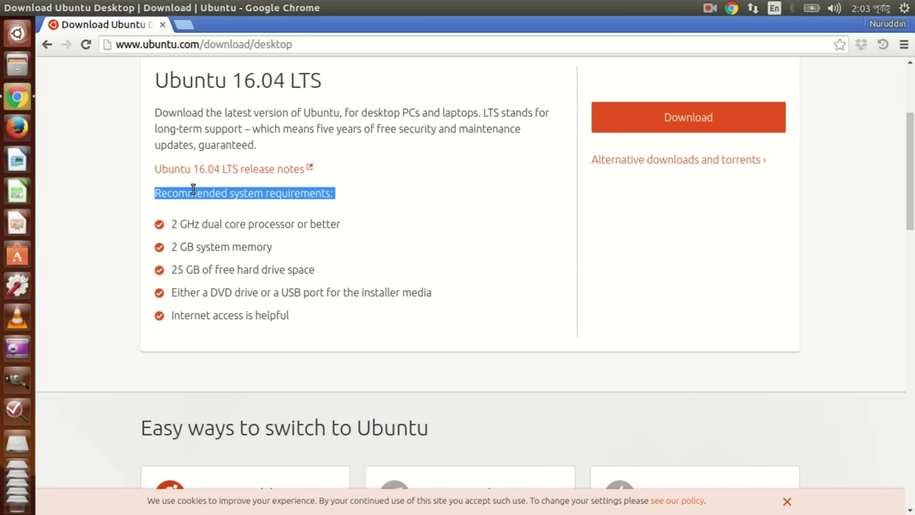
click(193, 189)
double_click(193, 189)
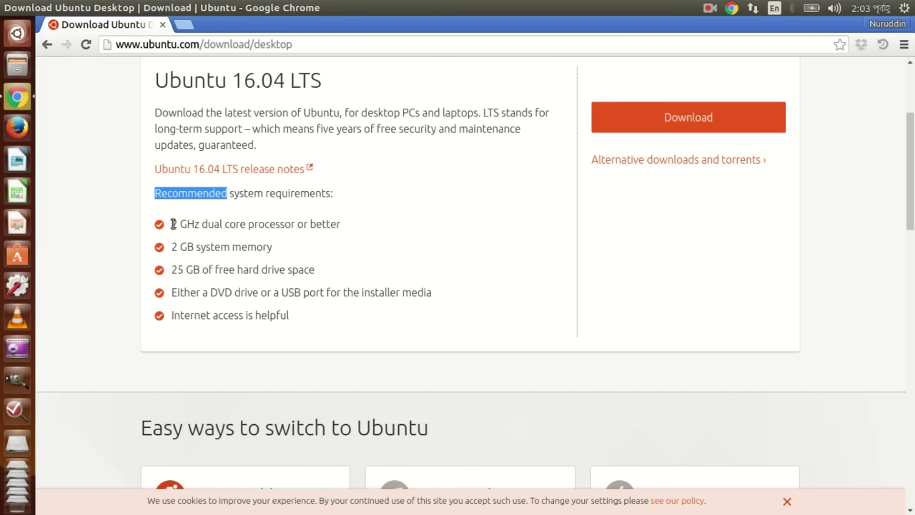
Step: Select the 2 GHz dual core processor, 2 GB memory and DVD drive requirements, then close Chrome
drag(172, 224, 400, 223)
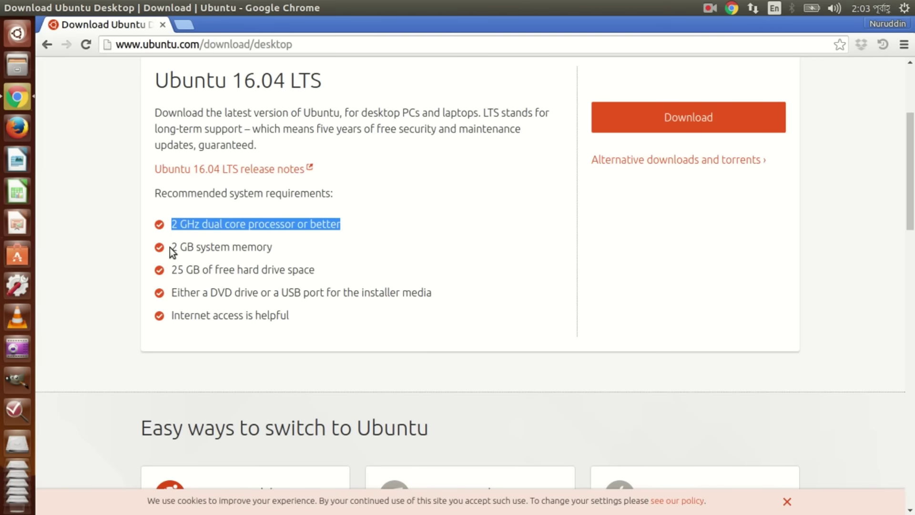
drag(171, 247, 328, 255)
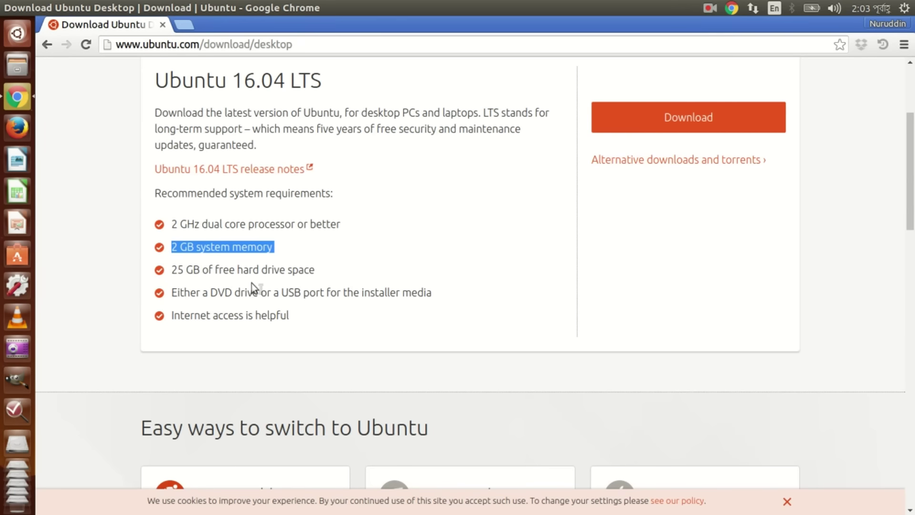
drag(180, 290, 262, 292)
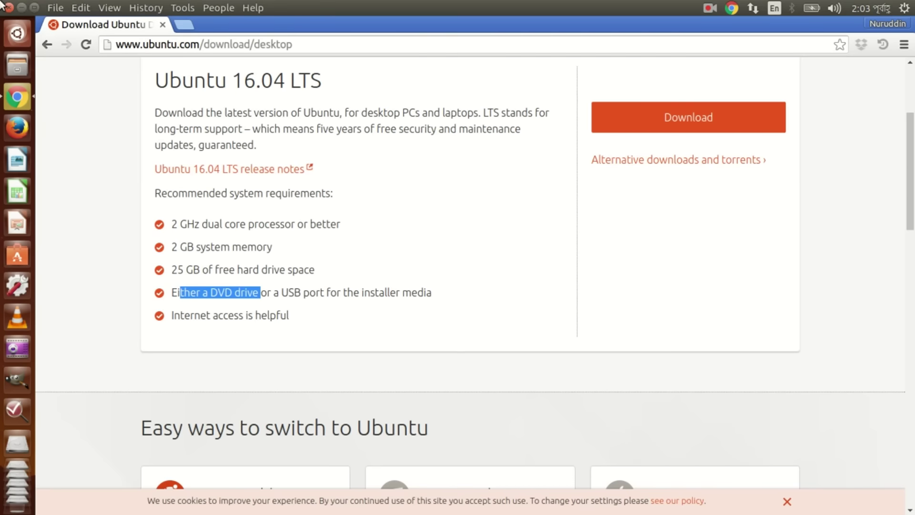
click(4, 6)
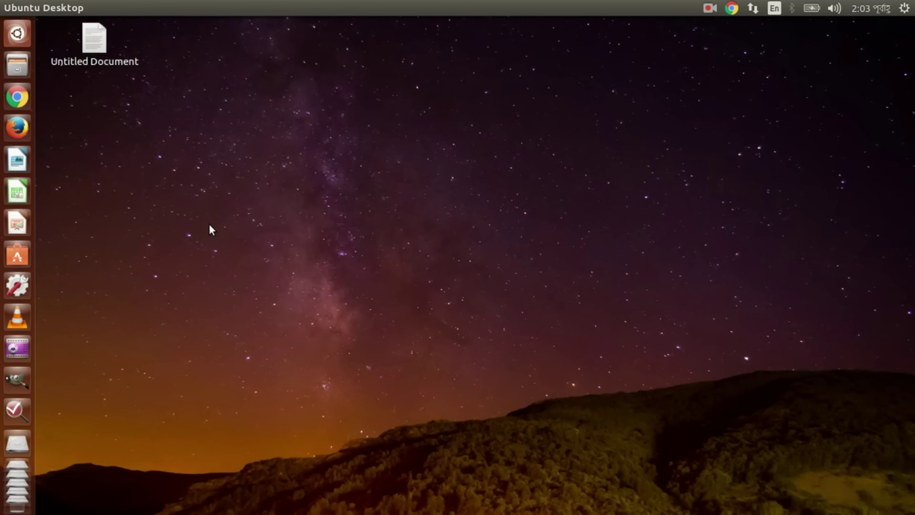
click(24, 100)
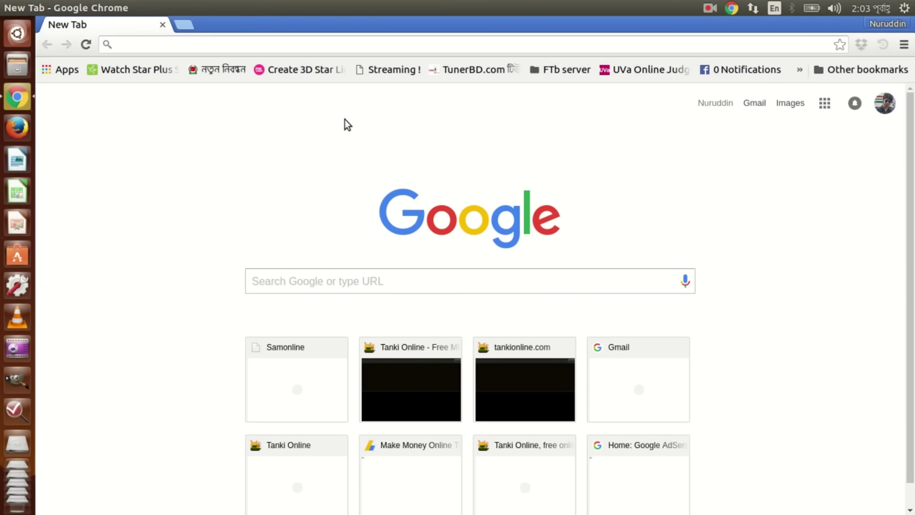
text(bu)
key(BackSpace)
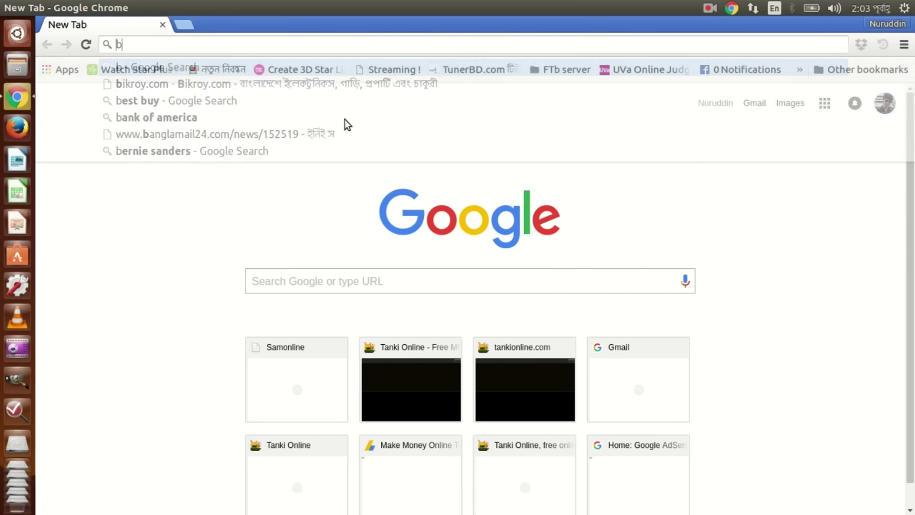
key(BackSpace)
text(ubuntu.com)
key(Down)
key(Up)
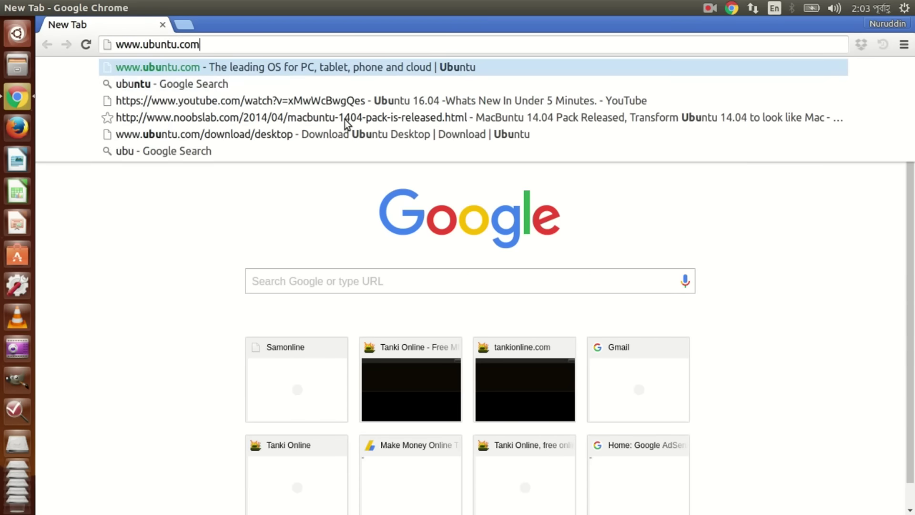
key(Return)
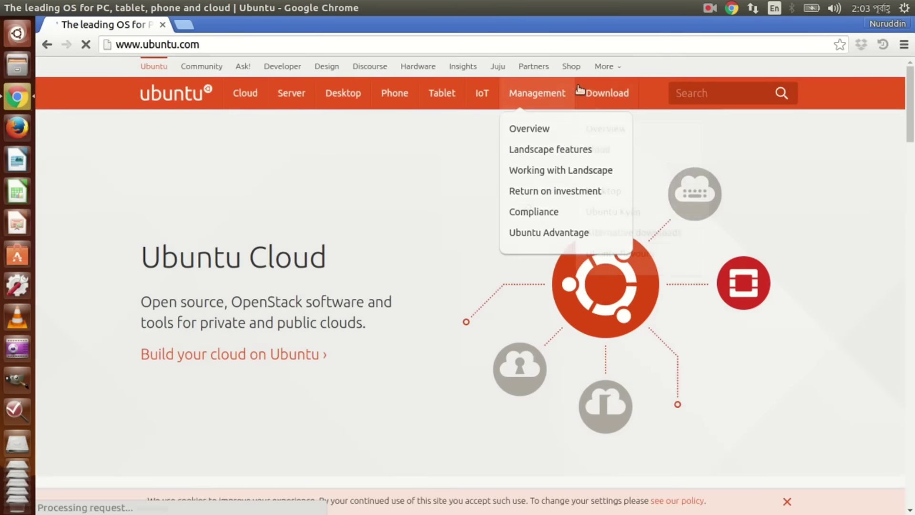
Step: Go to Download > Ubuntu Desktop and follow the Ubuntu 16.04 LTS release notes link
click(596, 93)
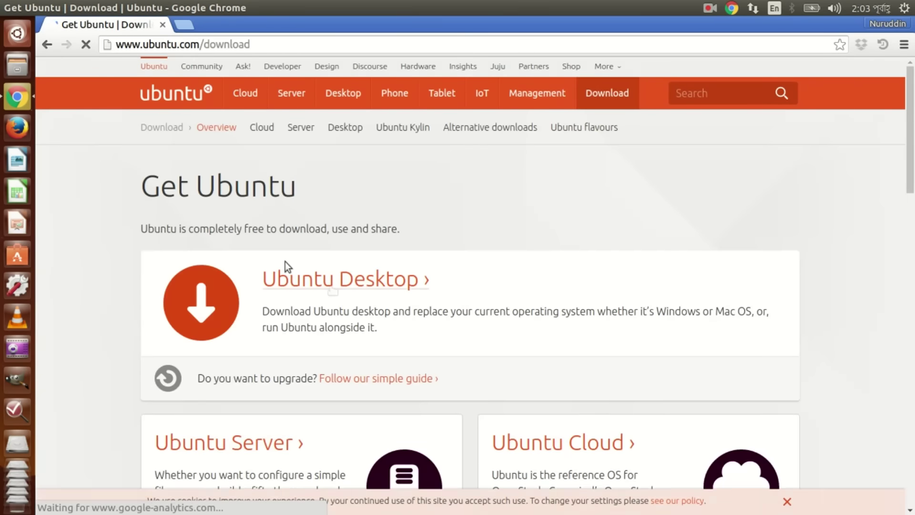
click(331, 287)
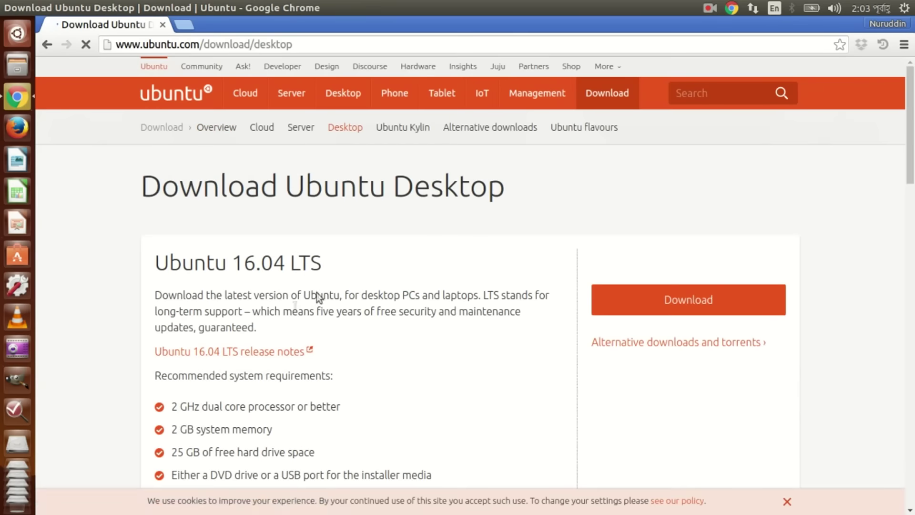
click(248, 355)
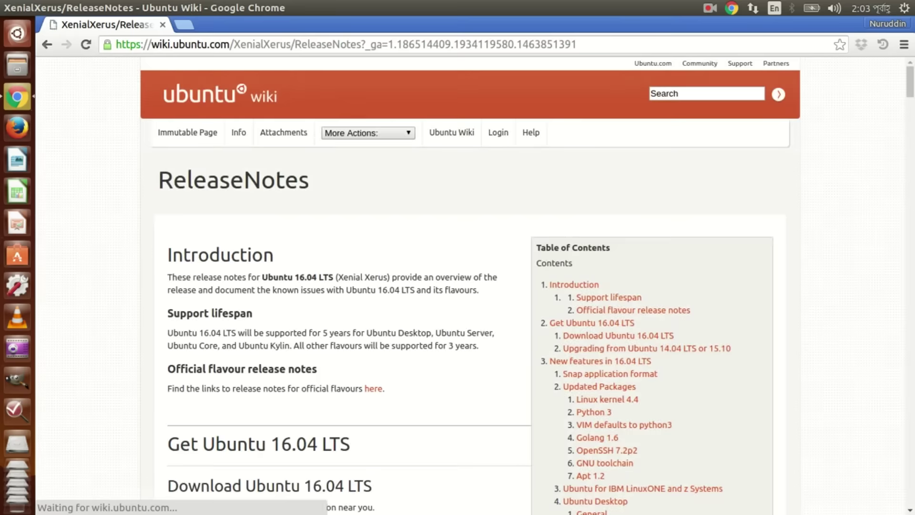
Step: Scroll through the Ubuntu 16.04 LTS release notes wiki page, then close Chrome
scroll(212, 375, down, 20)
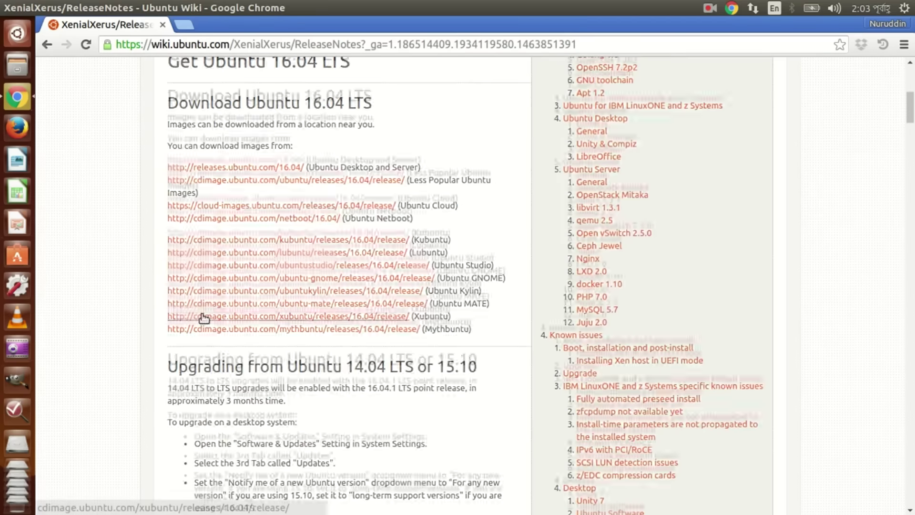
scroll(203, 314, down, 18)
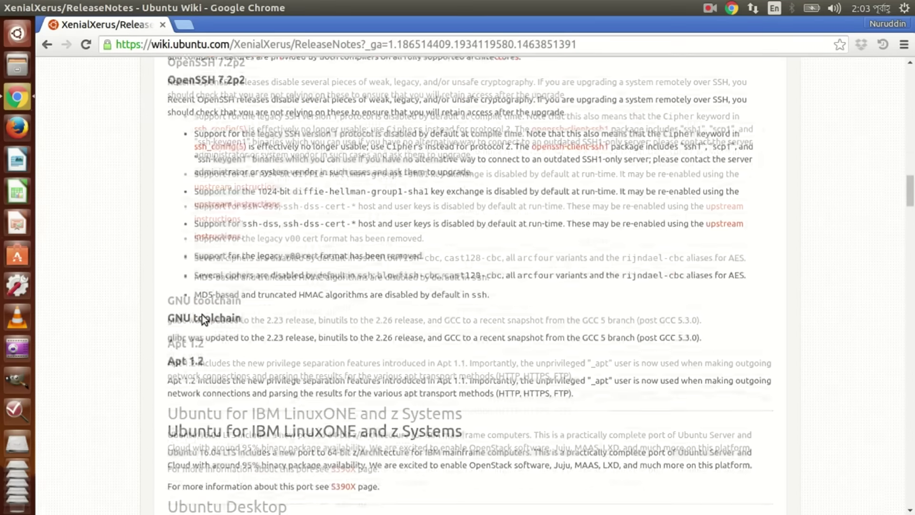
scroll(202, 314, up, 3)
scroll(202, 314, up, 8)
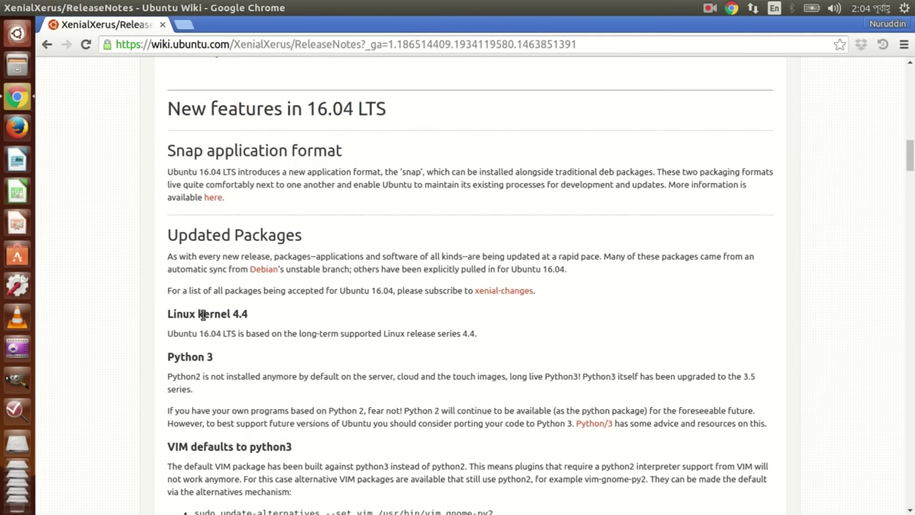
scroll(203, 315, down, 15)
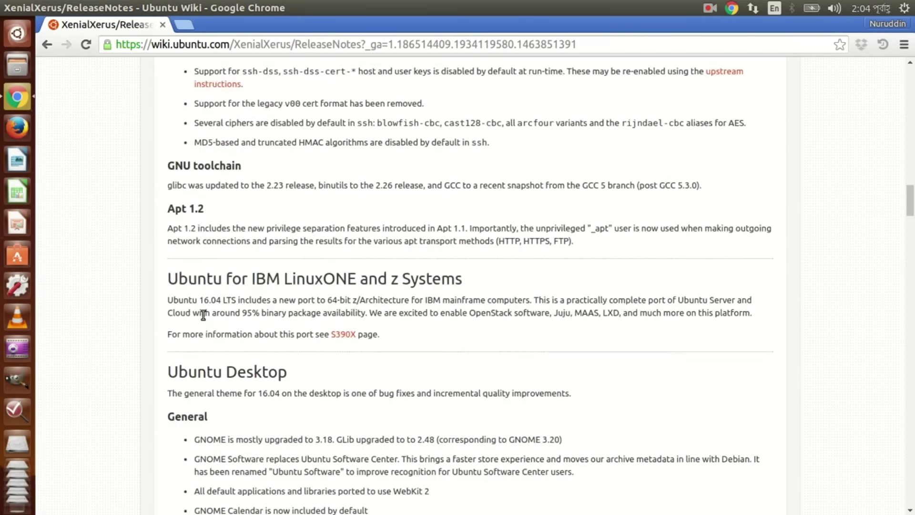
scroll(202, 314, up, 4)
scroll(202, 315, down, 6)
scroll(202, 314, down, 13)
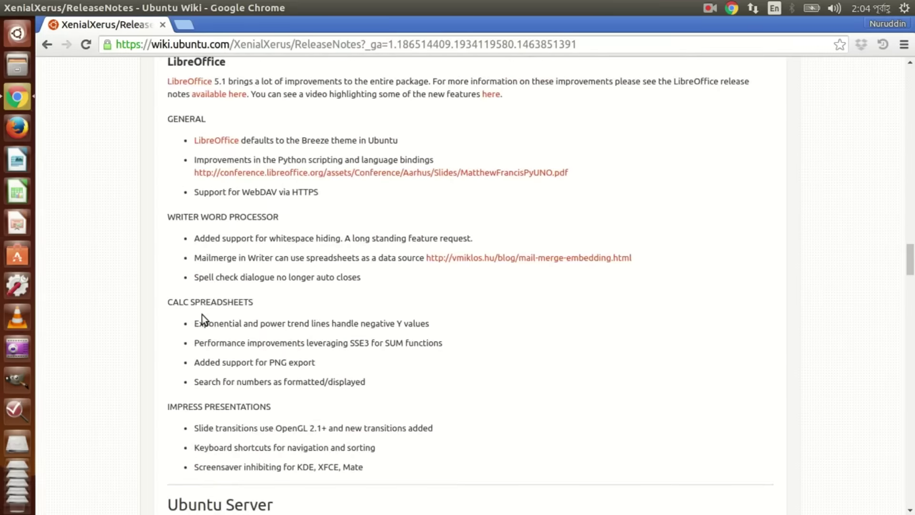
click(8, 8)
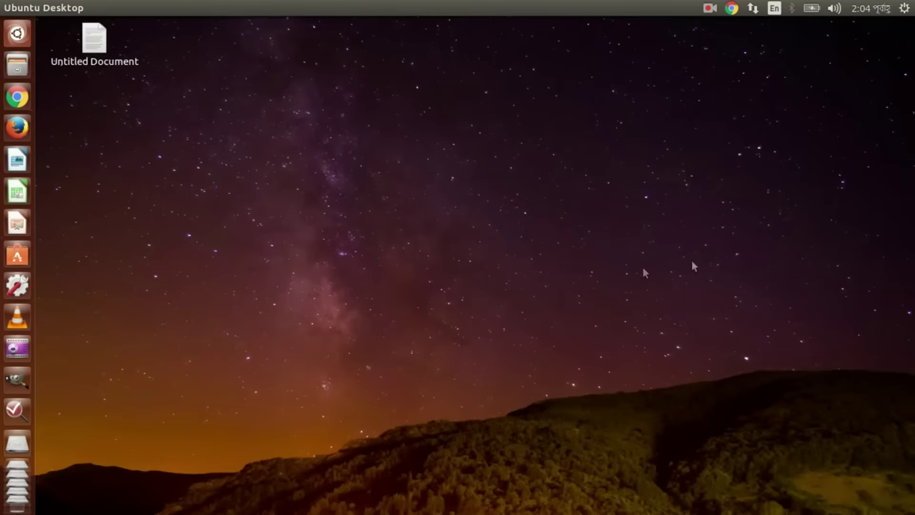